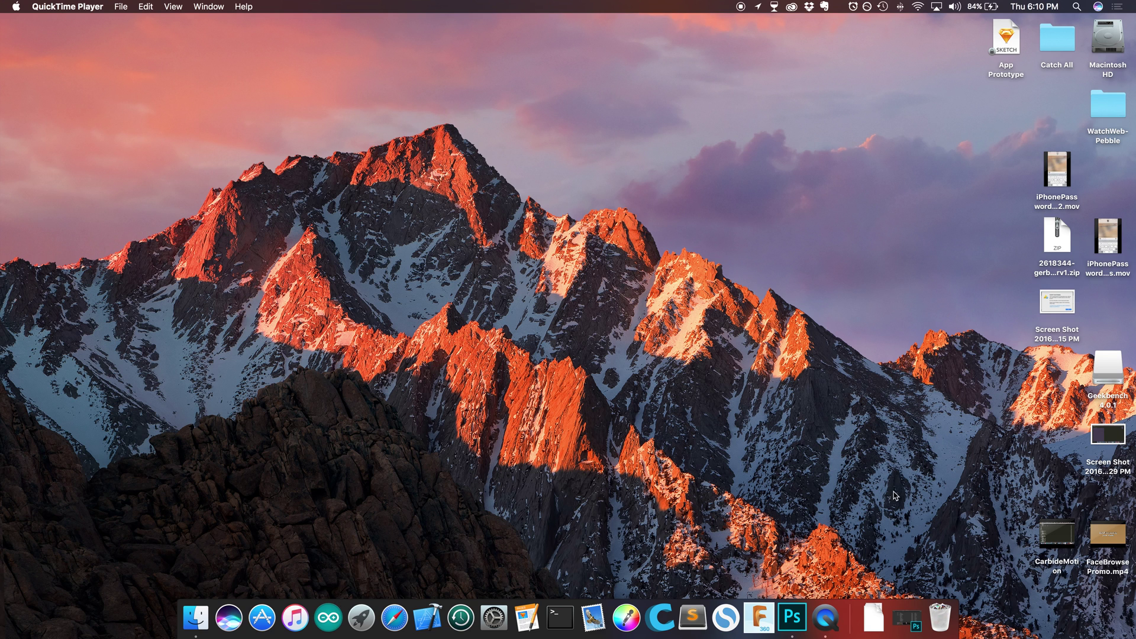
Restore Photoshop and create FileForOLED: 128×64 px, Grayscale 8 bit, Transparent background.
{"action": "left_click", "coordinate": [907, 618]}
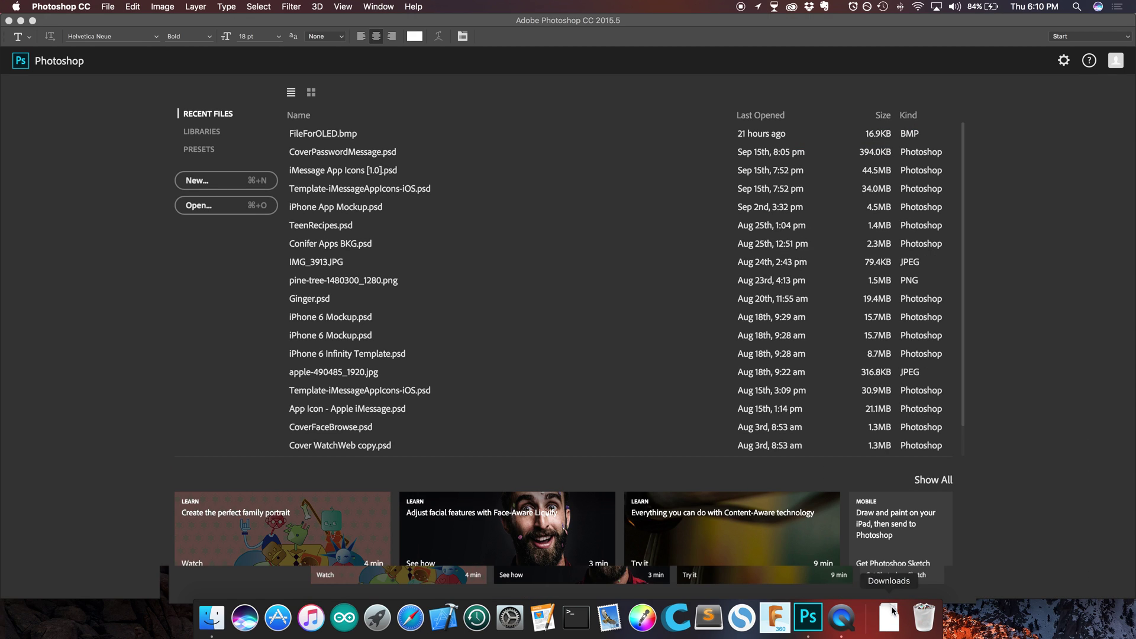
{"action": "left_click", "coordinate": [246, 181]}
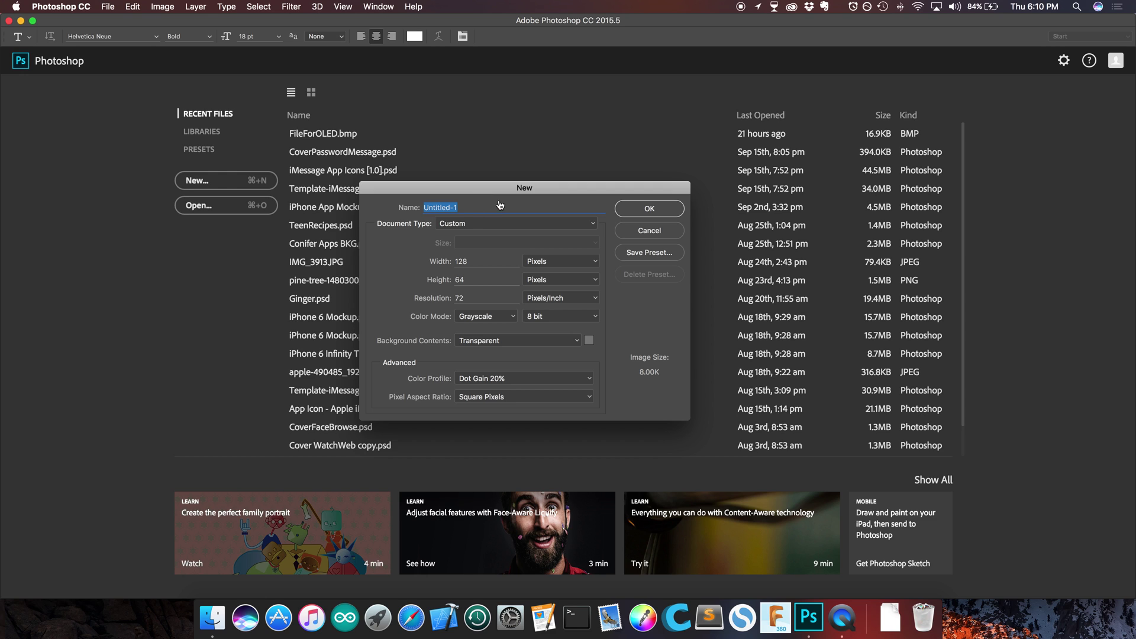
{"action": "type", "text": "FileForOLED"}
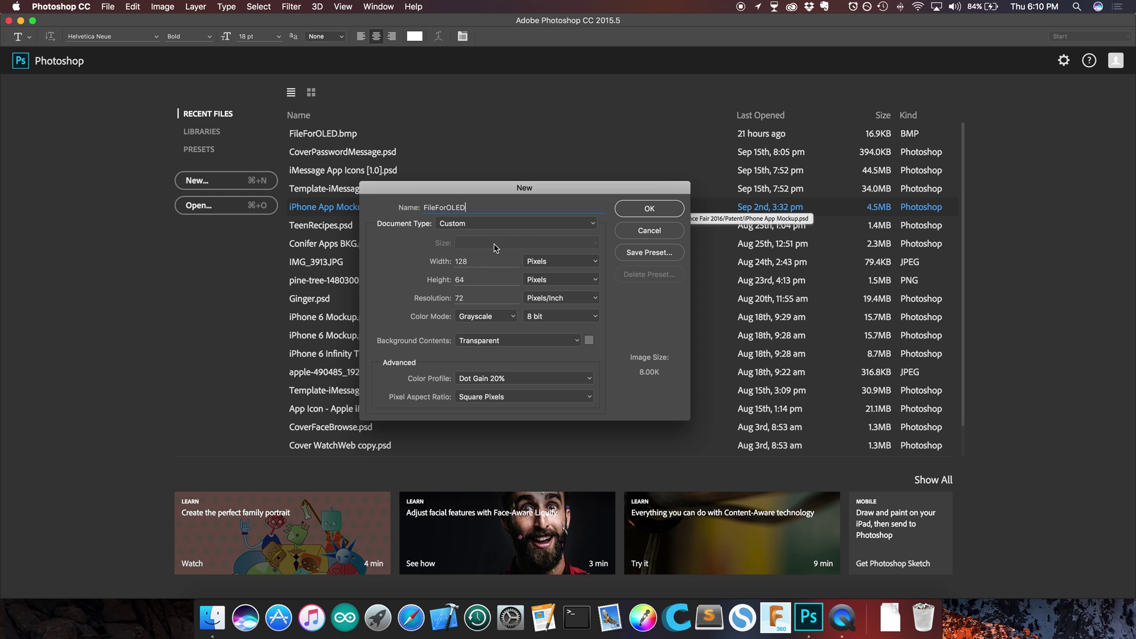
{"action": "double_click", "coordinate": [484, 264]}
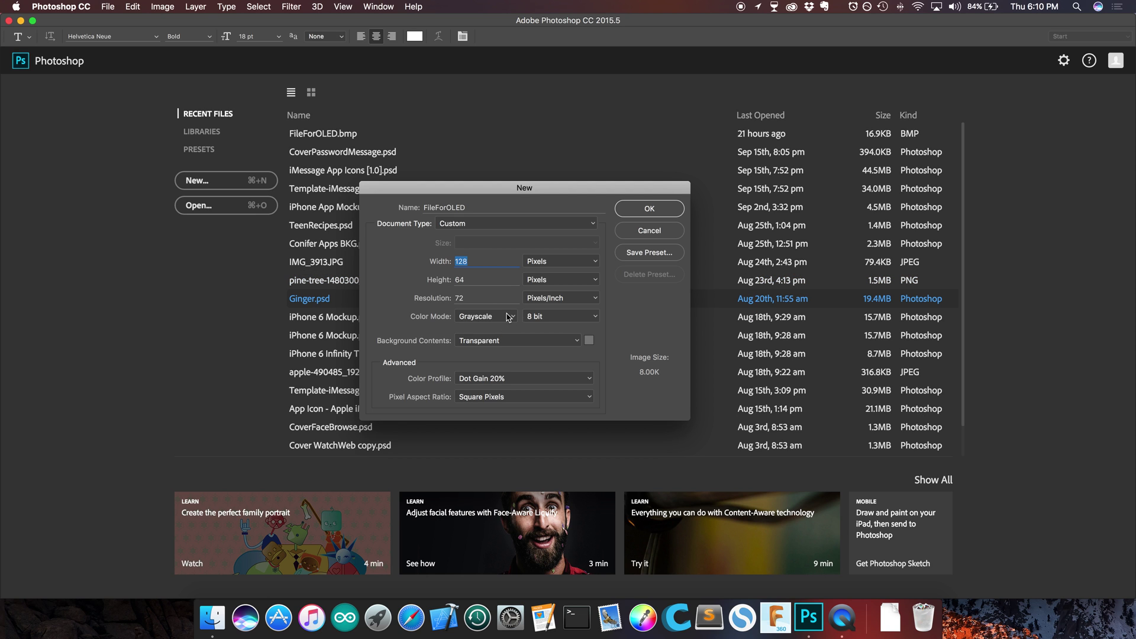
{"action": "left_click", "coordinate": [595, 320]}
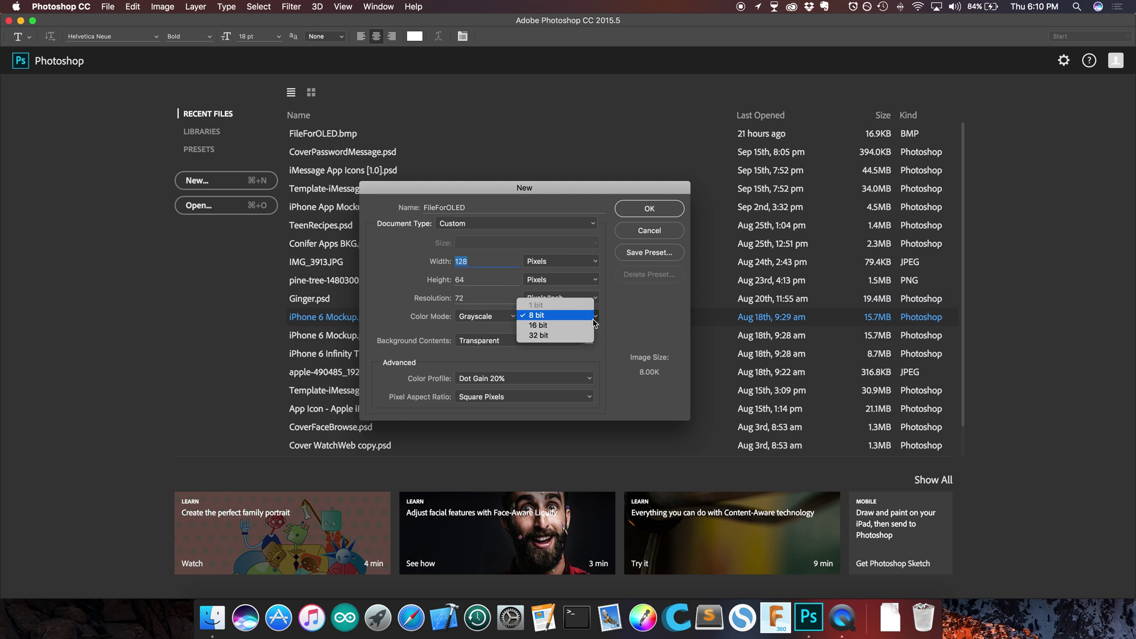
{"action": "left_click", "coordinate": [617, 299]}
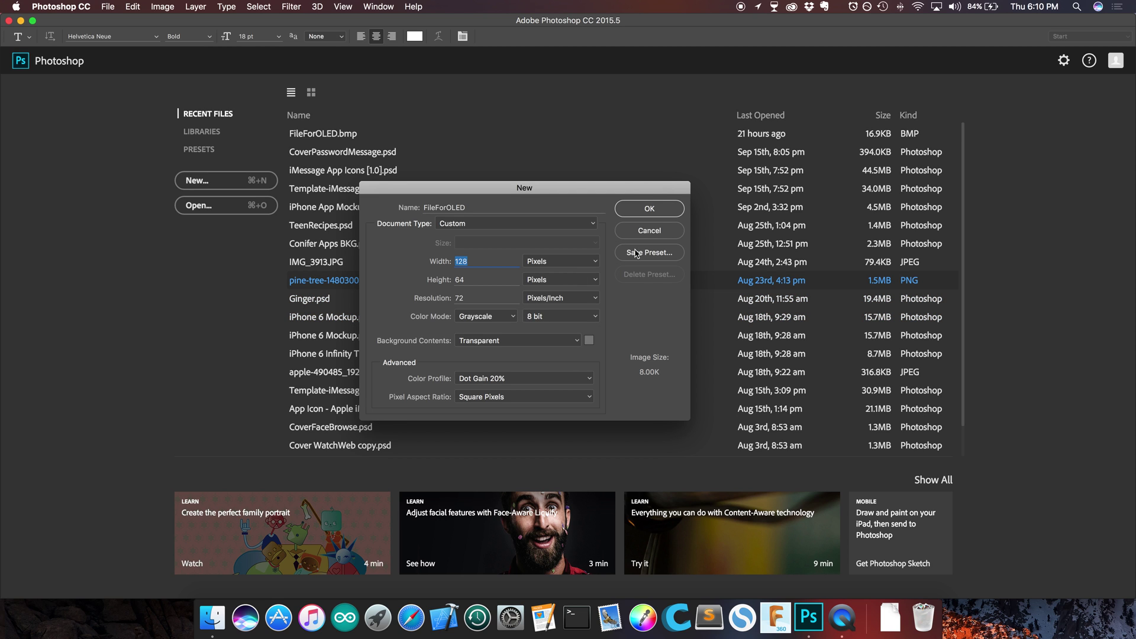
{"action": "left_click", "coordinate": [646, 210]}
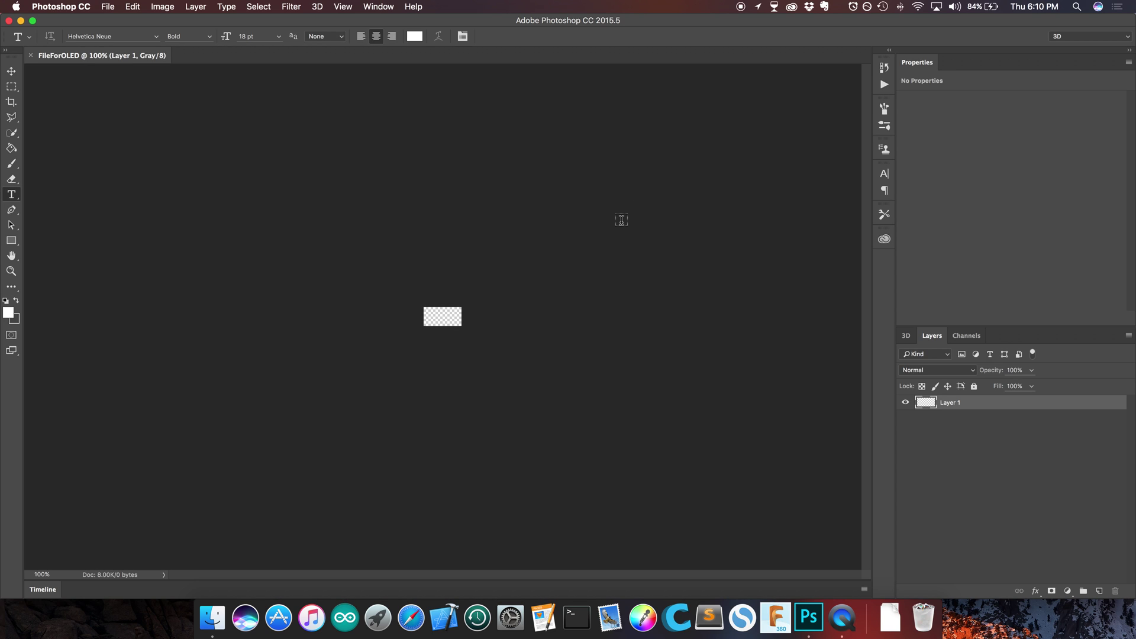
Zoom in on the canvas and draw a rectangle shape covering most of it.
{"action": "scroll", "coordinate": [482, 310], "scroll_direction": "up", "scroll_amount": 2}
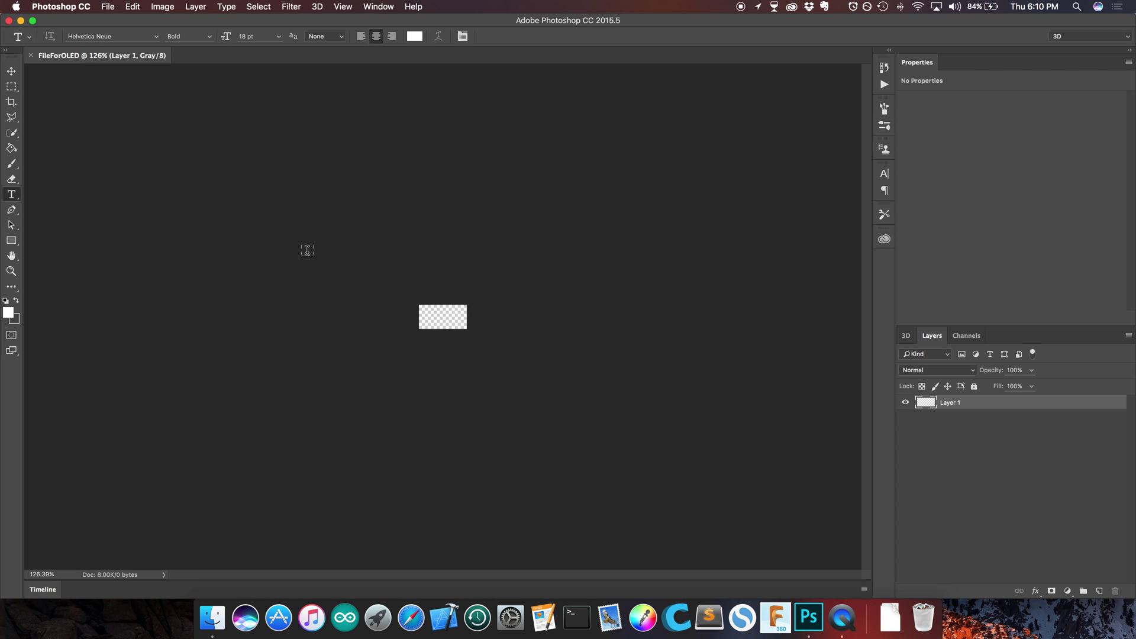
{"action": "key", "text": "super+equal"}
{"action": "key", "text": "super+equal"}
{"action": "key", "text": "super+equal"}
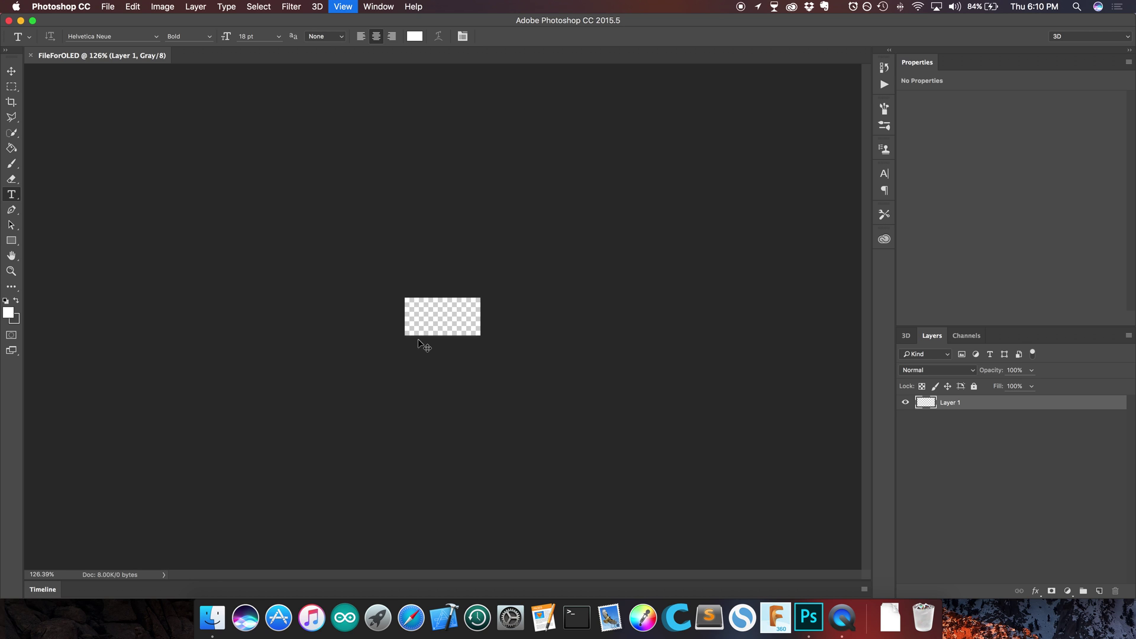
{"action": "key", "text": "super+equal"}
{"action": "key", "text": "super+equal"}
{"action": "key", "text": "super+equal"}
{"action": "key", "text": "super+equal"}
{"action": "key", "text": "super+equal"}
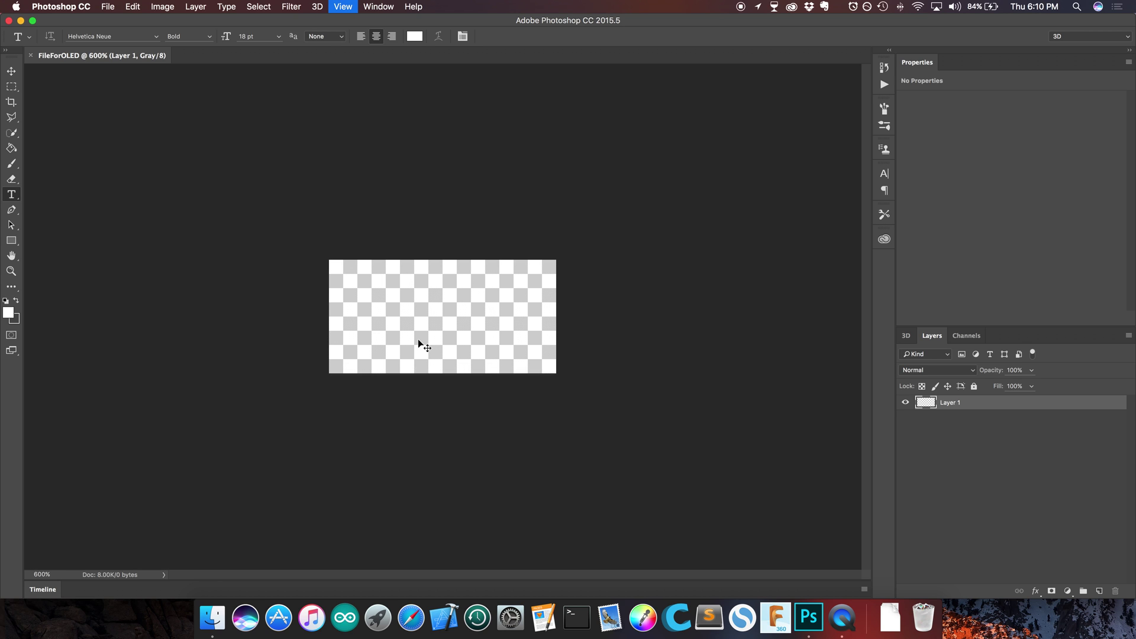
{"action": "key", "text": "super+equal"}
{"action": "key", "text": "super+equal"}
{"action": "key", "text": "super+equal"}
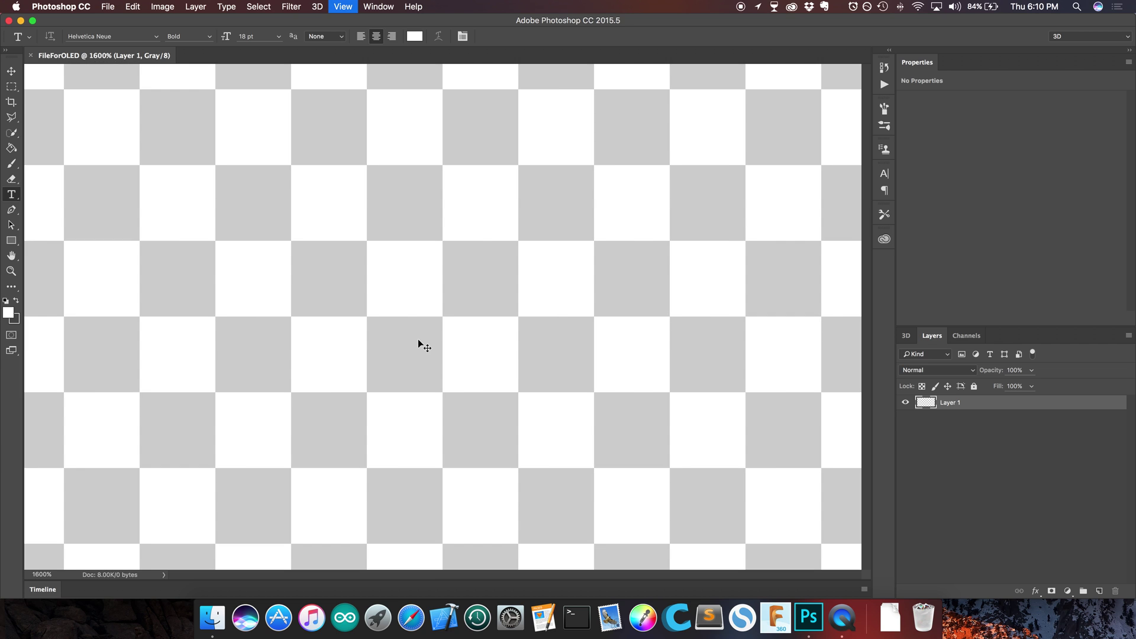
{"action": "key", "text": "super+minus"}
{"action": "key", "text": "super+minus"}
{"action": "key", "text": "super+minus"}
{"action": "key", "text": "super+minus"}
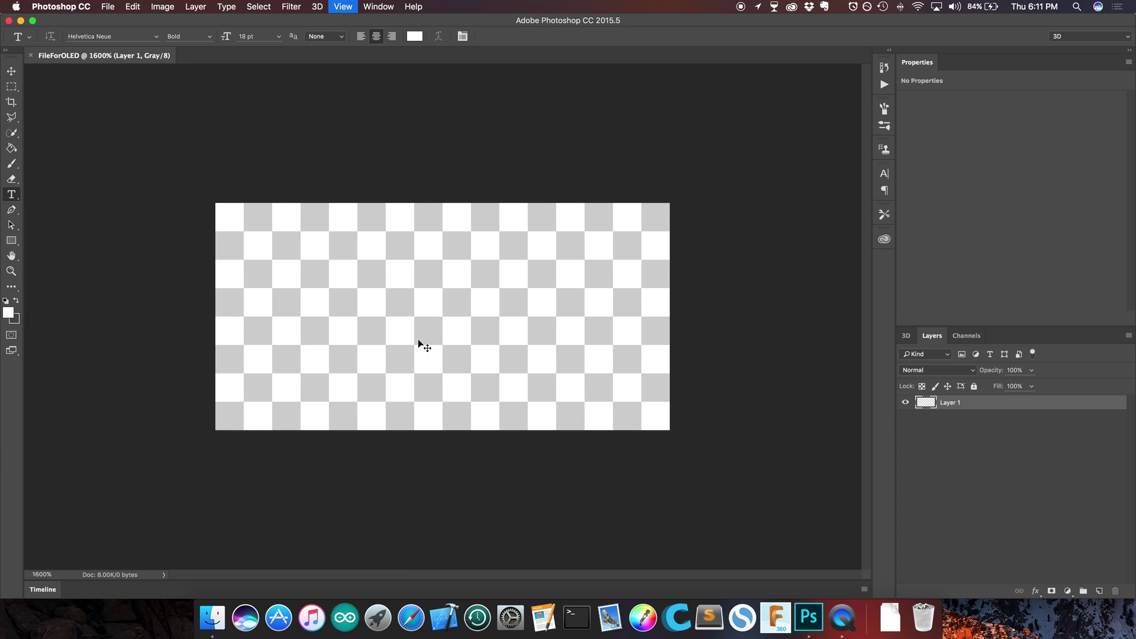
{"action": "left_click", "coordinate": [12, 242]}
{"action": "left_click_drag", "start_coordinate": [296, 246], "coordinate": [571, 374]}
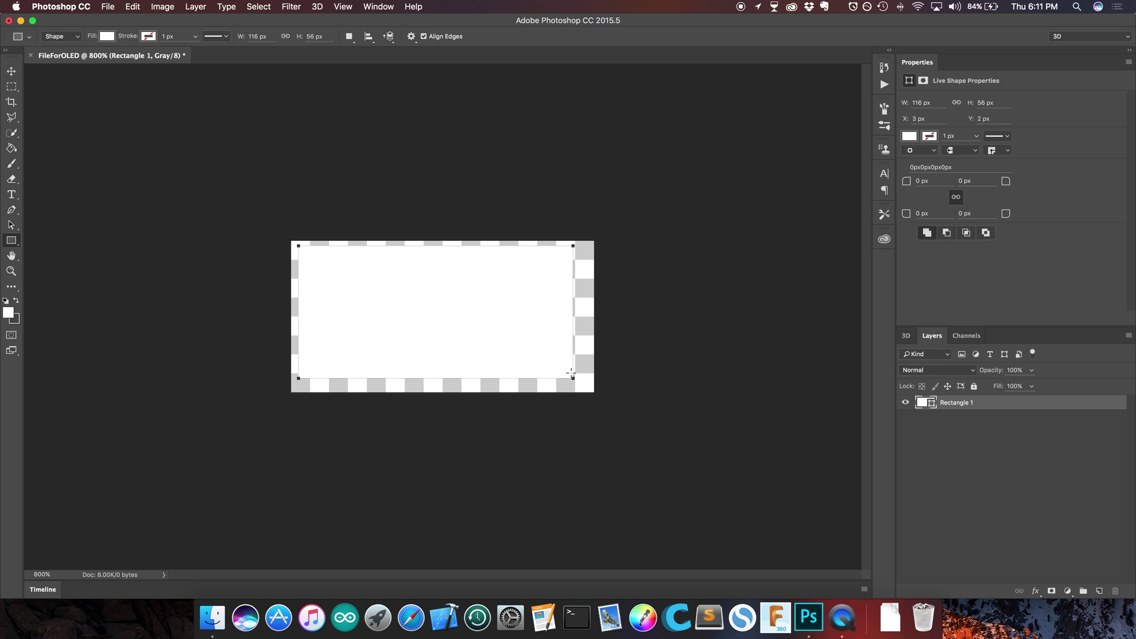
Free-transform the rectangle so its edges meet all four canvas edges.
{"action": "key", "text": "super+t"}
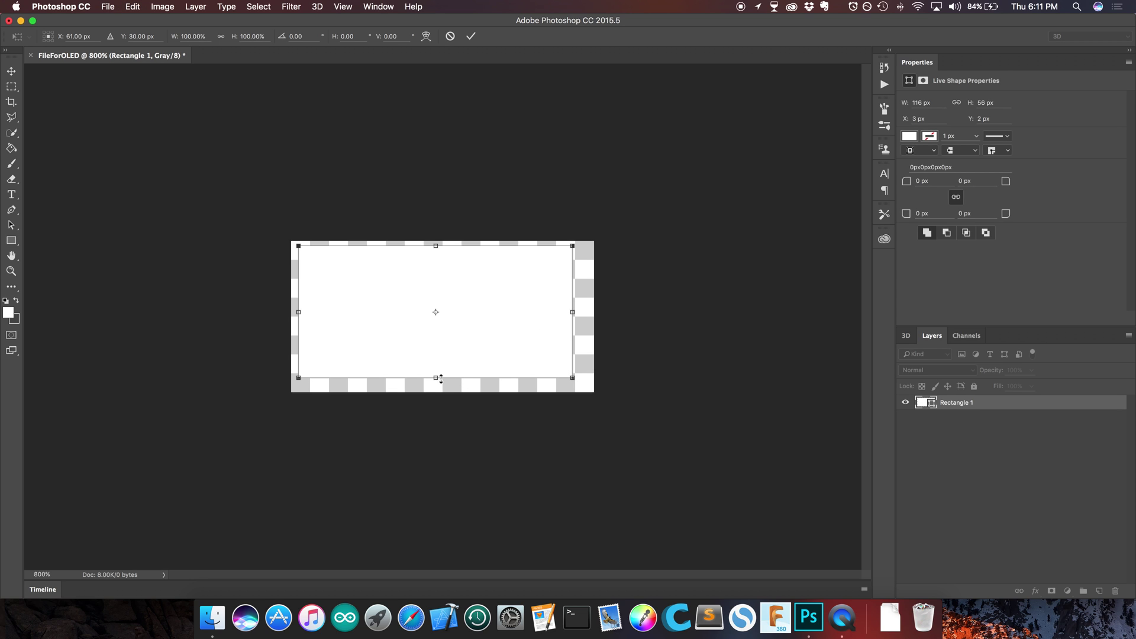
{"action": "left_click_drag", "start_coordinate": [436, 377], "coordinate": [449, 393]}
{"action": "left_click_drag", "start_coordinate": [572, 320], "coordinate": [595, 320]}
{"action": "left_click_drag", "start_coordinate": [446, 244], "coordinate": [443, 241]}
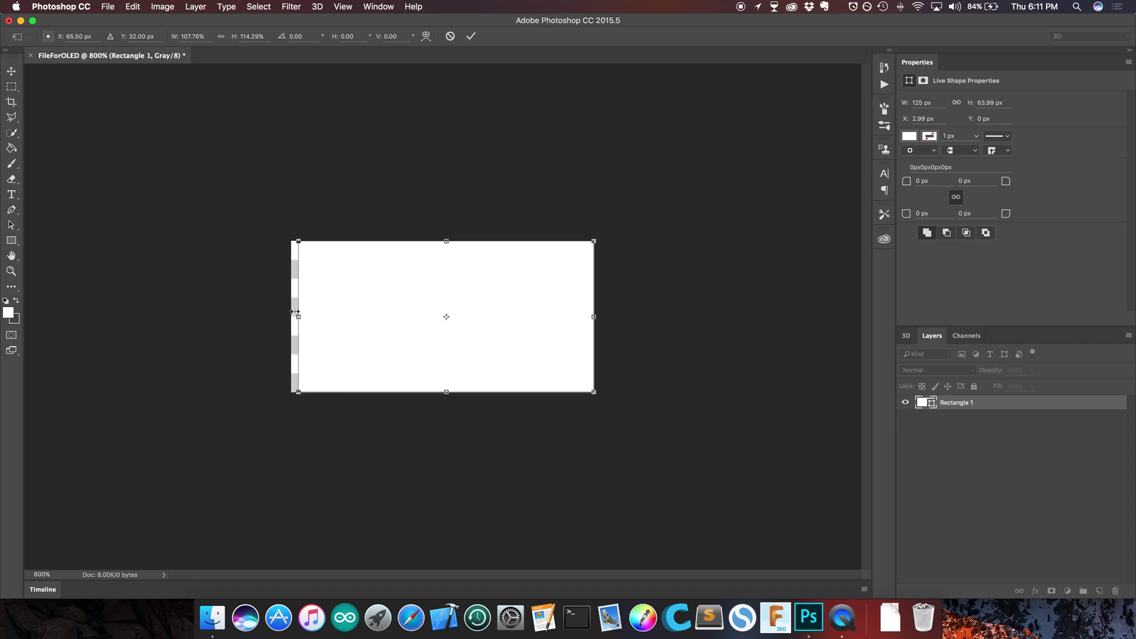
{"action": "left_click_drag", "start_coordinate": [300, 316], "coordinate": [291, 317]}
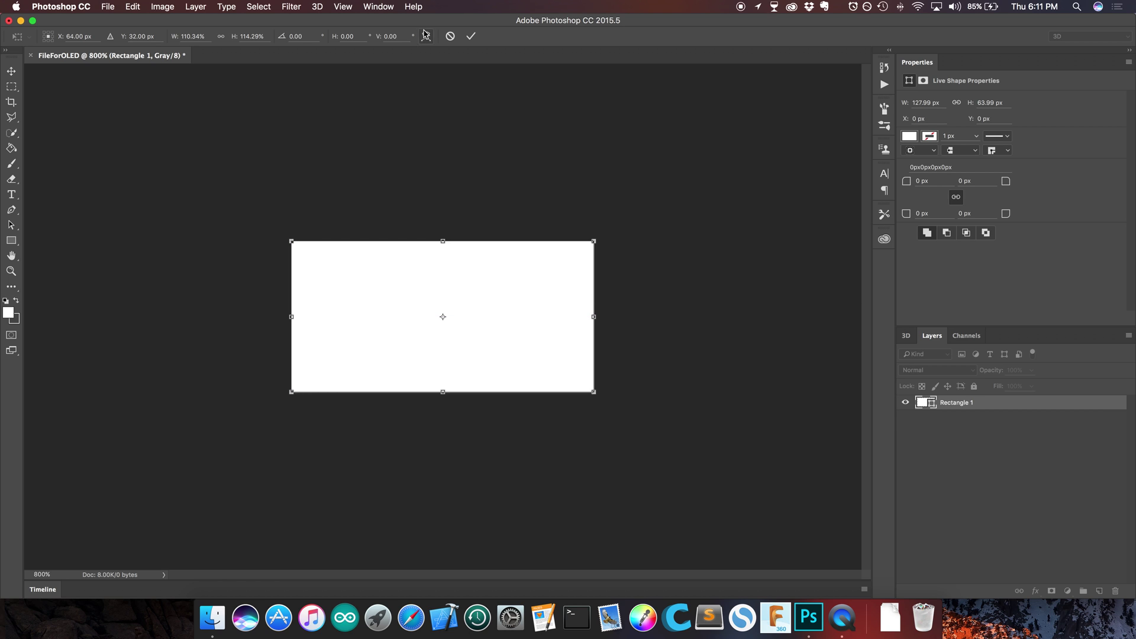
{"action": "left_click", "coordinate": [471, 36]}
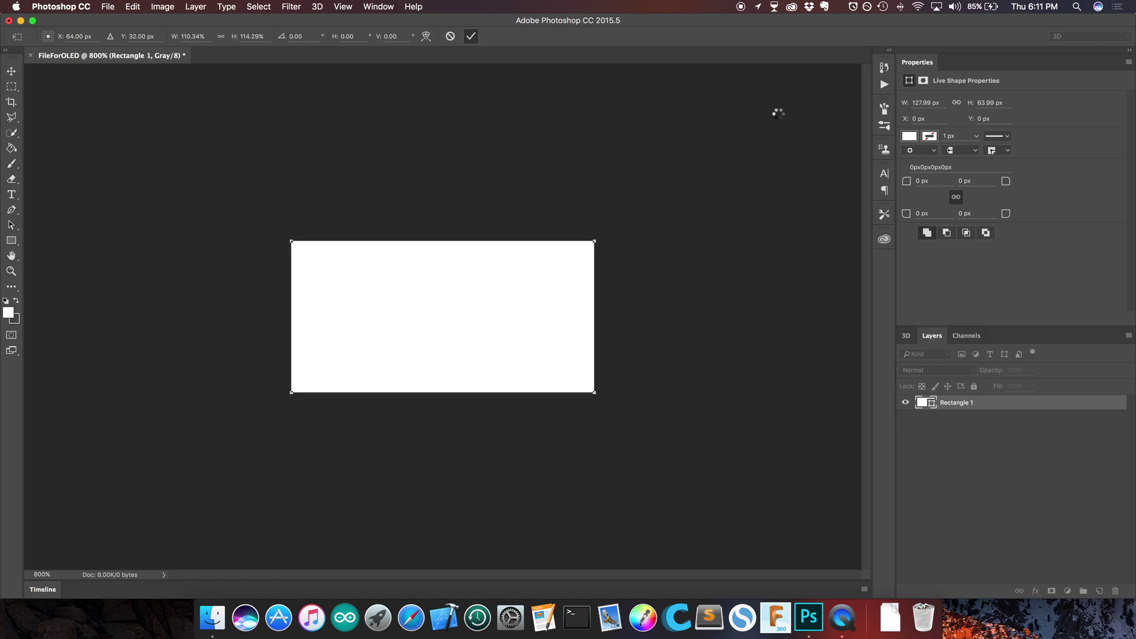
Set the rectangle's fill to black and its stroke width to 0 px.
{"action": "left_click", "coordinate": [910, 136]}
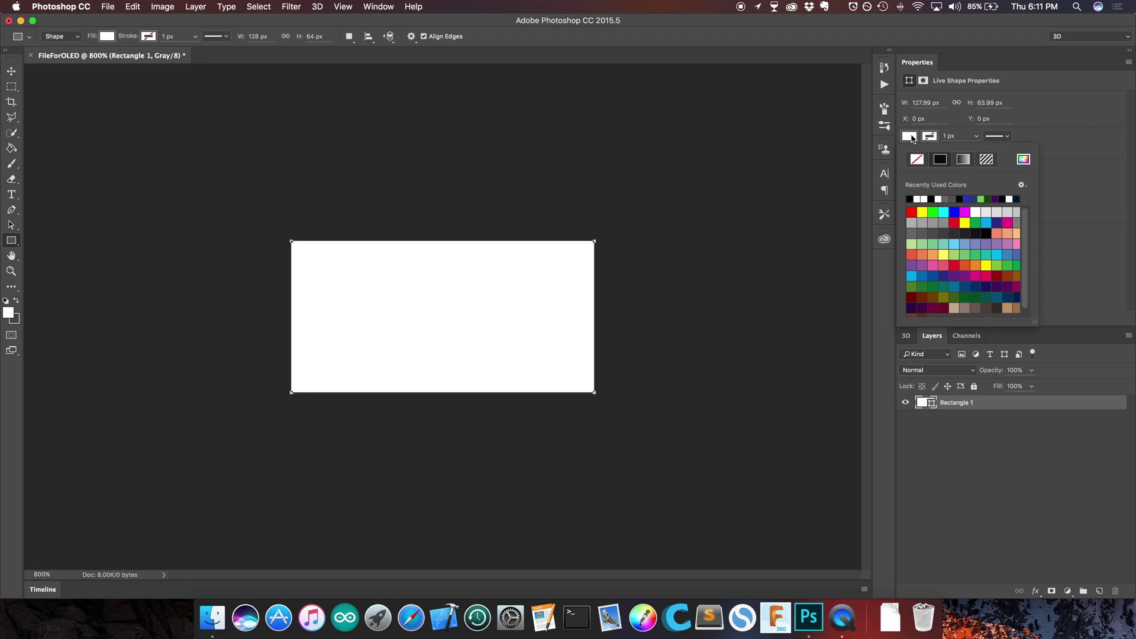
{"action": "left_click", "coordinate": [912, 199]}
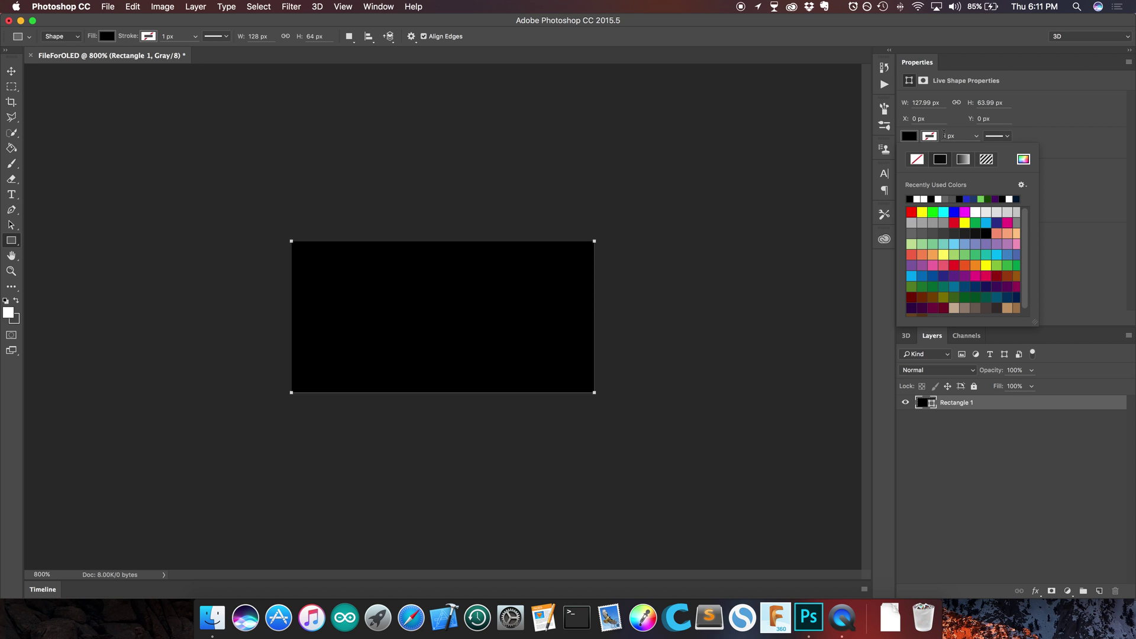
{"action": "left_click", "coordinate": [968, 136]}
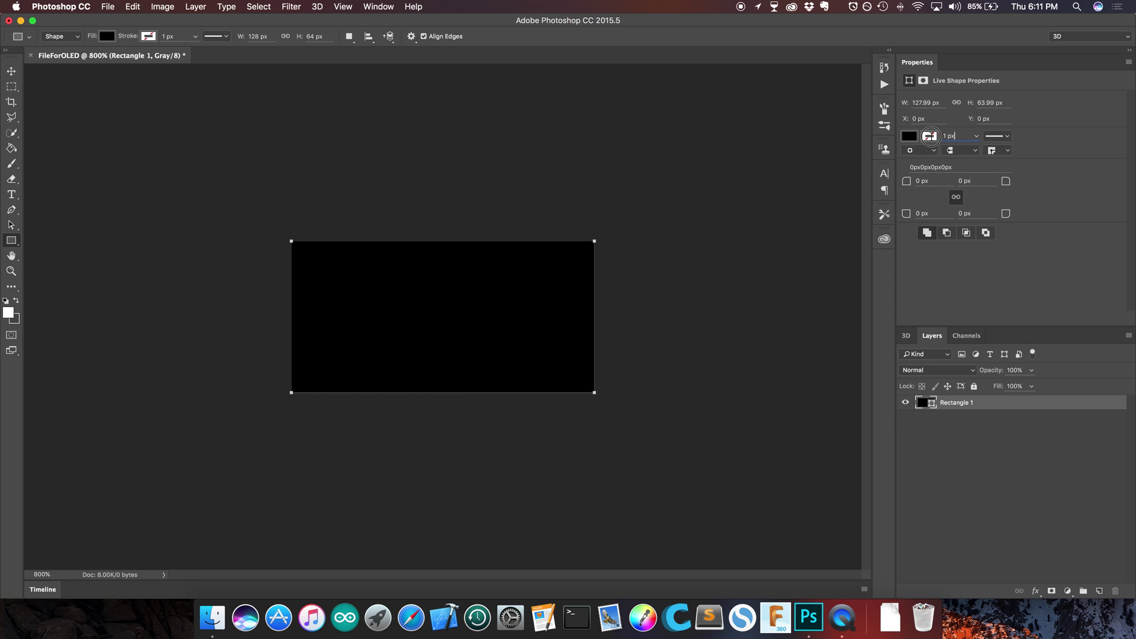
{"action": "type", "text": "0"}
{"action": "key", "text": "Return"}
Change the rectangle's fill to the diagonal-stripe pattern.
{"action": "left_click", "coordinate": [914, 136]}
{"action": "left_click", "coordinate": [987, 159]}
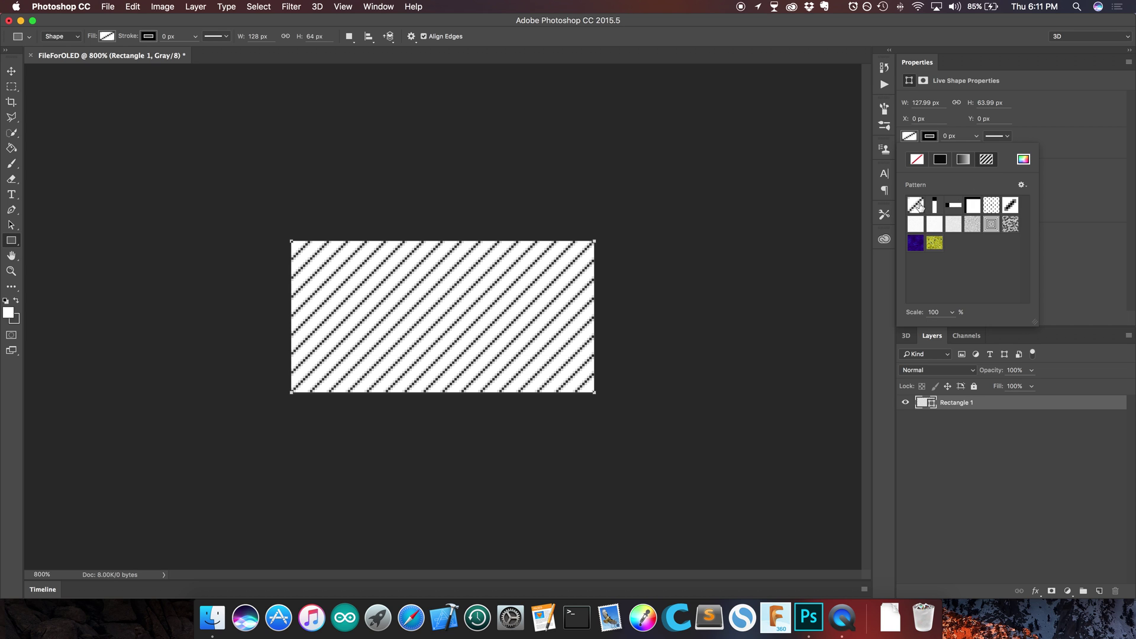
{"action": "left_click", "coordinate": [727, 320]}
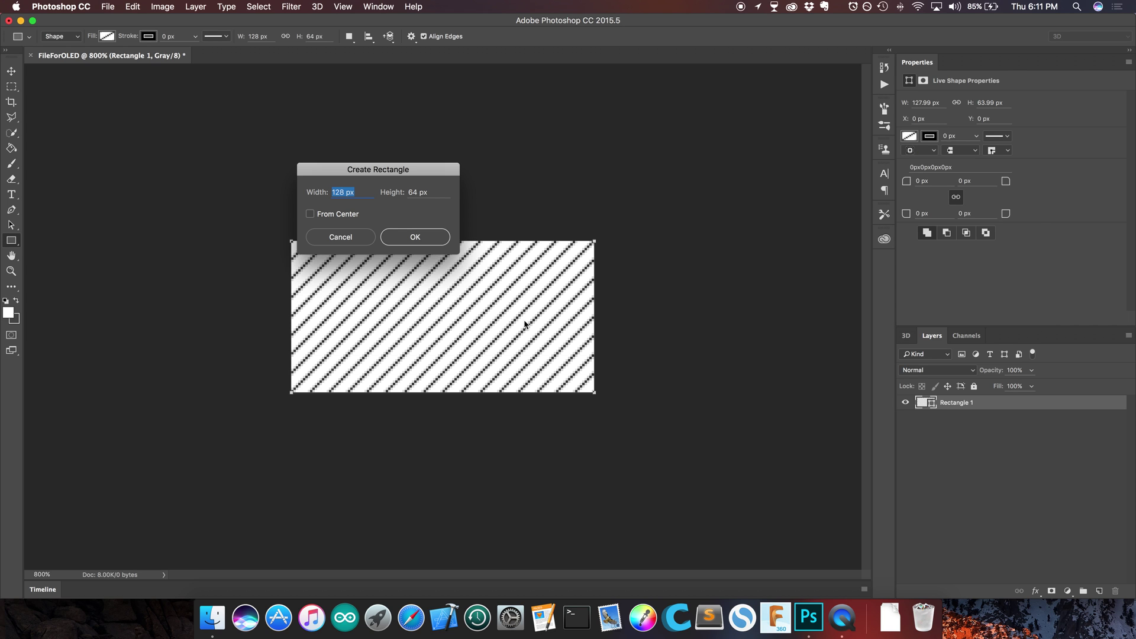
Draw a second, smaller rectangle inside the canvas with a solid black fill.
{"action": "left_click", "coordinate": [730, 323]}
{"action": "key", "text": "Escape"}
{"action": "left_click_drag", "start_coordinate": [307, 258], "coordinate": [578, 379]}
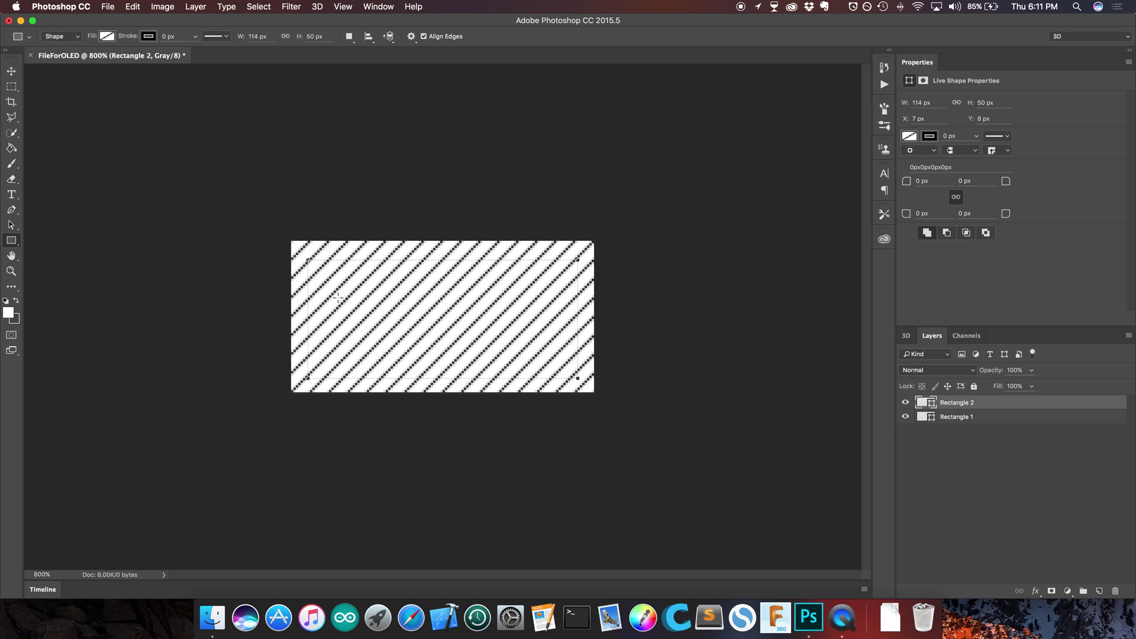
{"action": "left_click", "coordinate": [909, 137]}
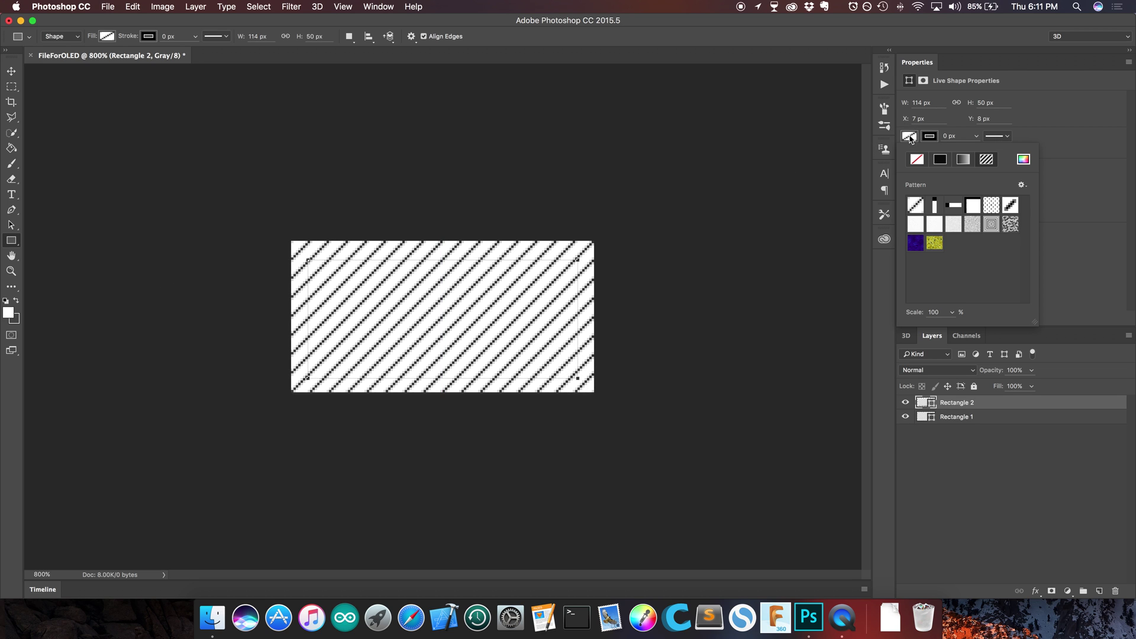
{"action": "left_click", "coordinate": [940, 159]}
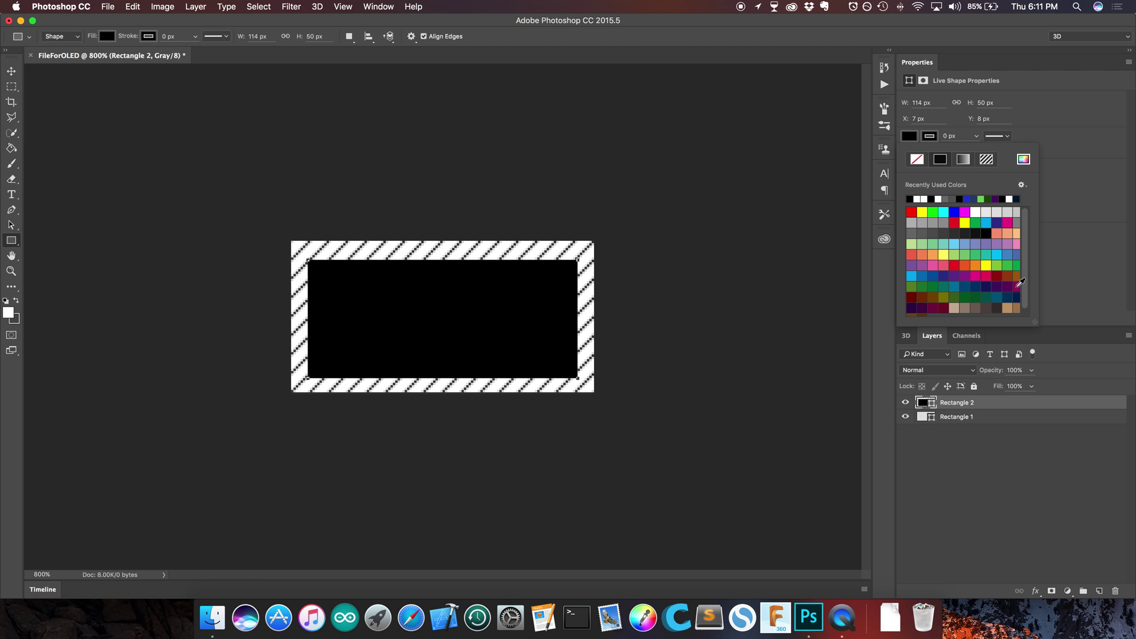
{"action": "left_click", "coordinate": [1043, 294]}
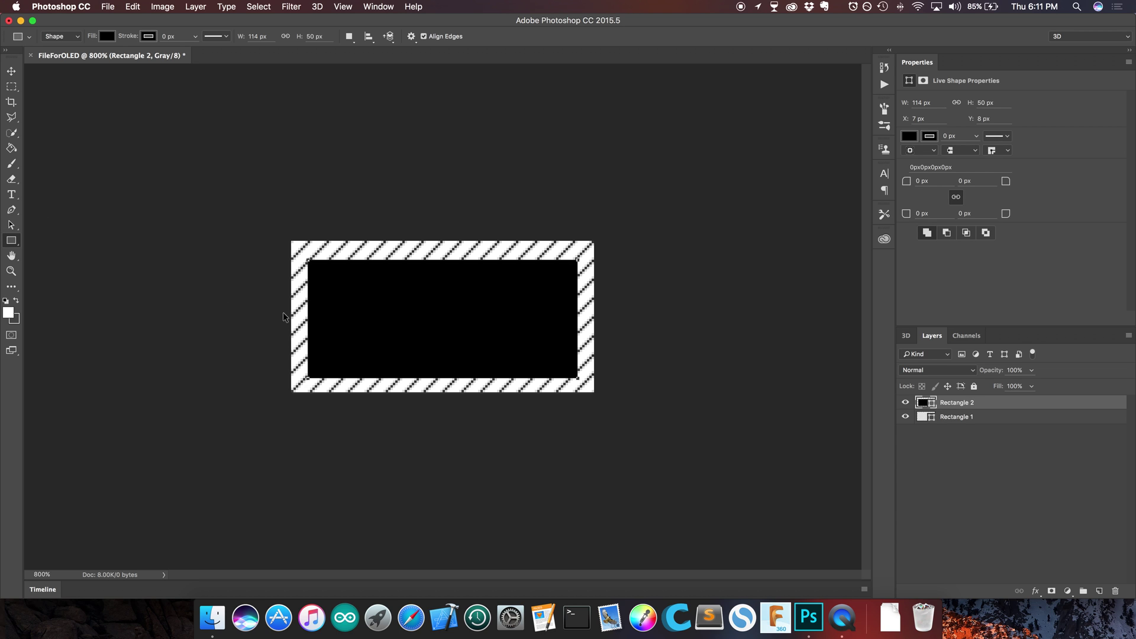
Stretch the black rectangle's top, left and right edges outward to 116 × 52 px.
{"action": "key", "text": "super+t"}
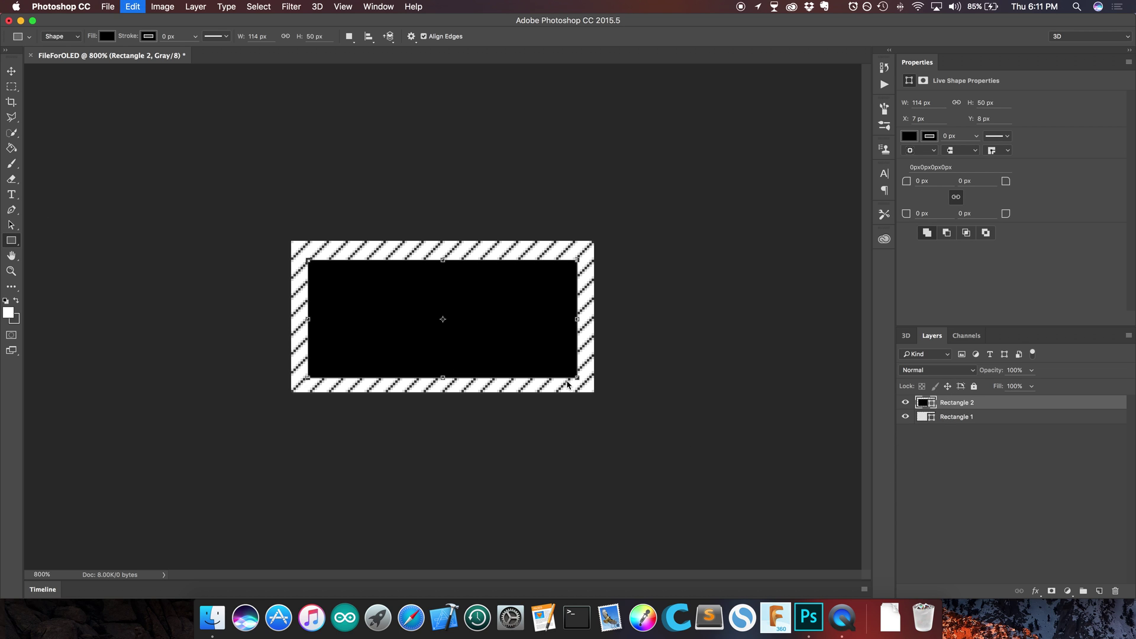
{"action": "left_click_drag", "start_coordinate": [441, 257], "coordinate": [443, 254]}
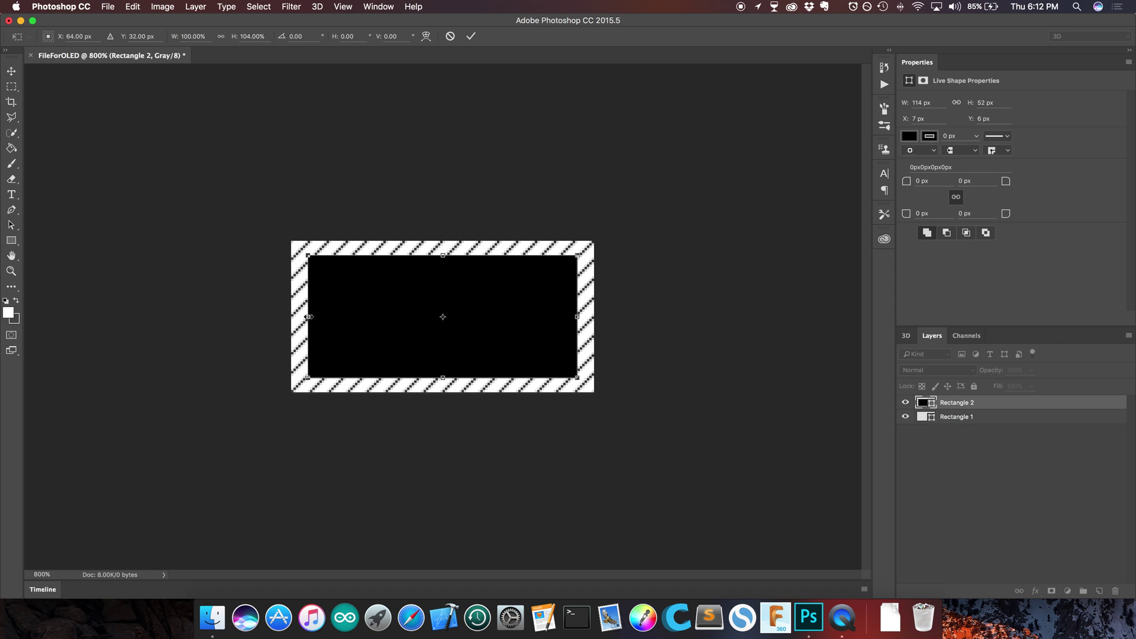
{"action": "left_click_drag", "start_coordinate": [309, 317], "coordinate": [306, 316]}
{"action": "left_click_drag", "start_coordinate": [577, 318], "coordinate": [578, 316]}
{"action": "left_click", "coordinate": [469, 37]}
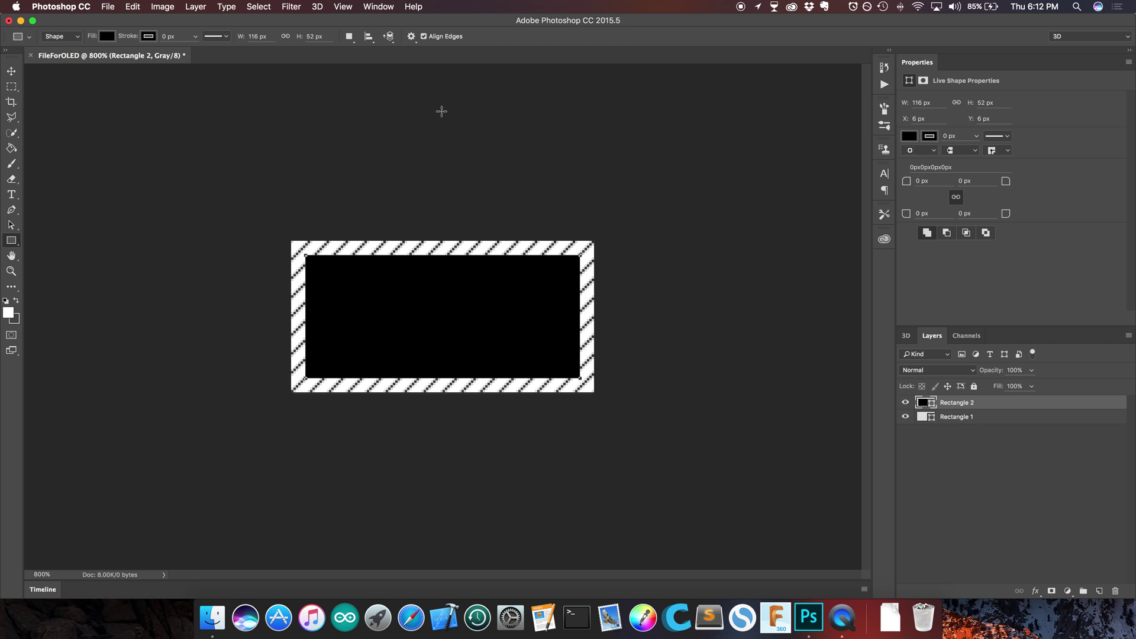
Convert the image to Bitmap mode at 72 ppi with Diffusion Dither, flattening the layers.
{"action": "left_click", "coordinate": [164, 6]}
{"action": "left_click", "coordinate": [166, 5]}
{"action": "left_click", "coordinate": [169, 9]}
{"action": "mouse_move", "coordinate": [167, 18]}
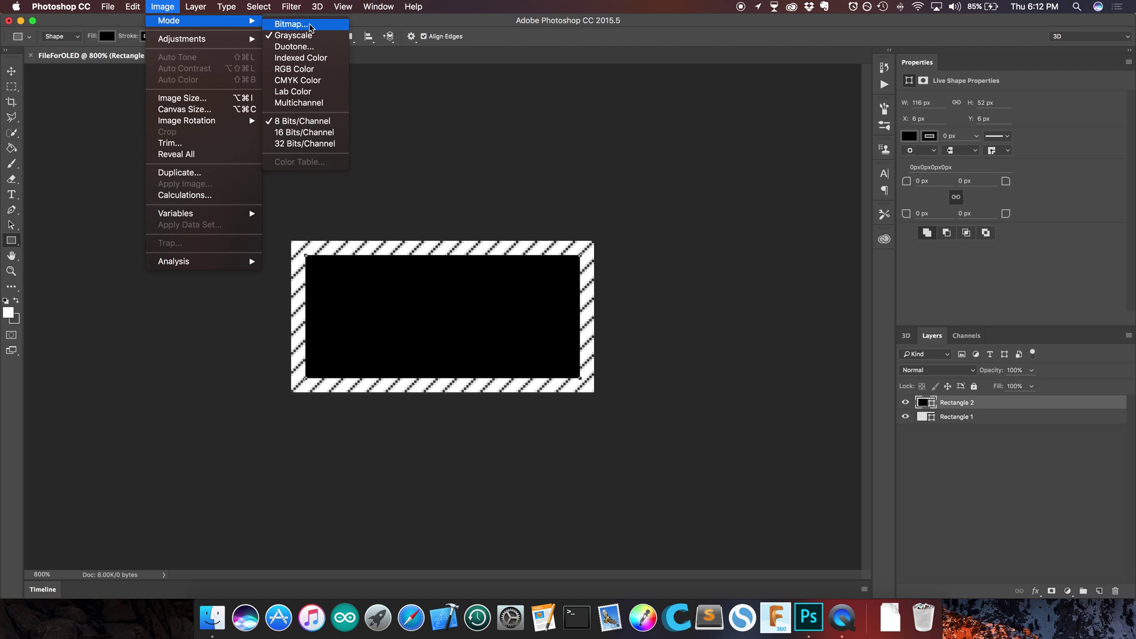
{"action": "left_click", "coordinate": [310, 20]}
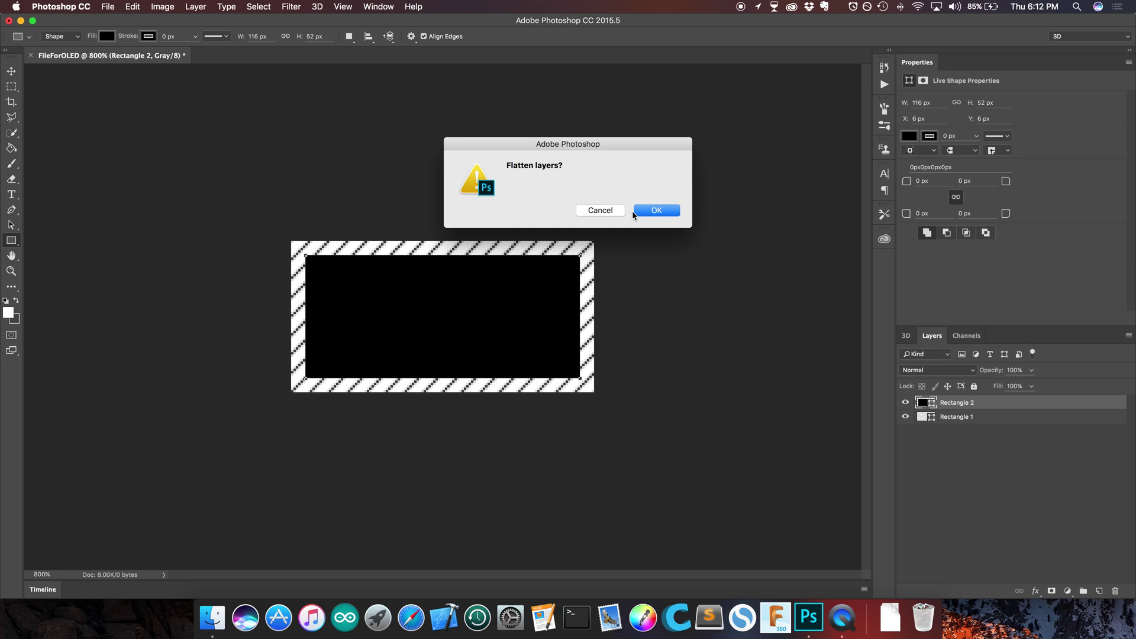
{"action": "left_click", "coordinate": [659, 210]}
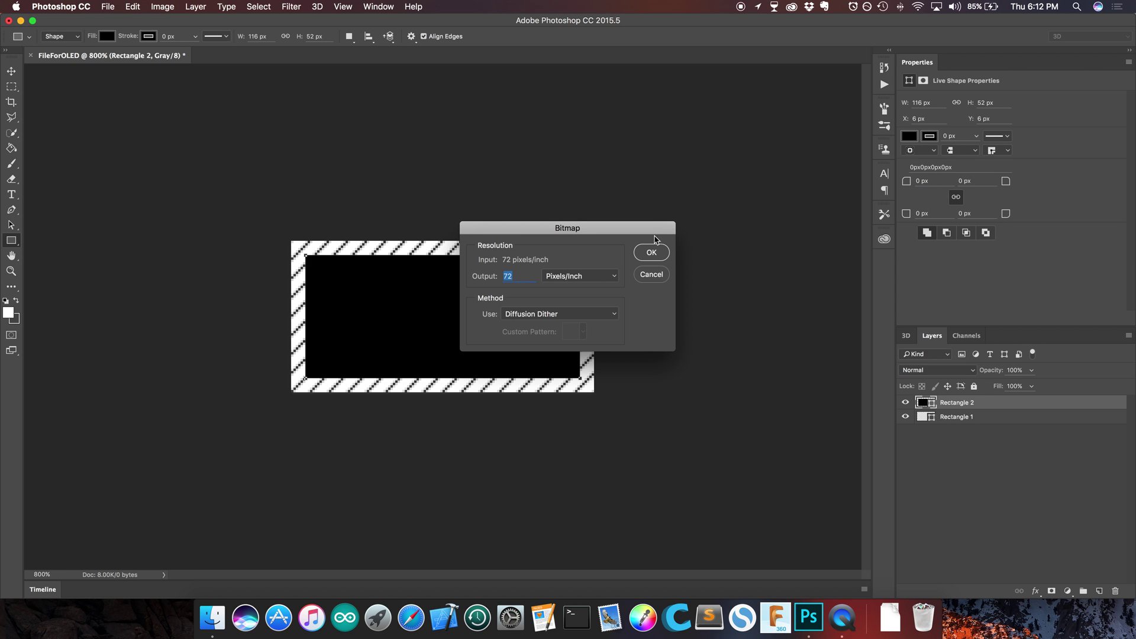
{"action": "left_click", "coordinate": [654, 253]}
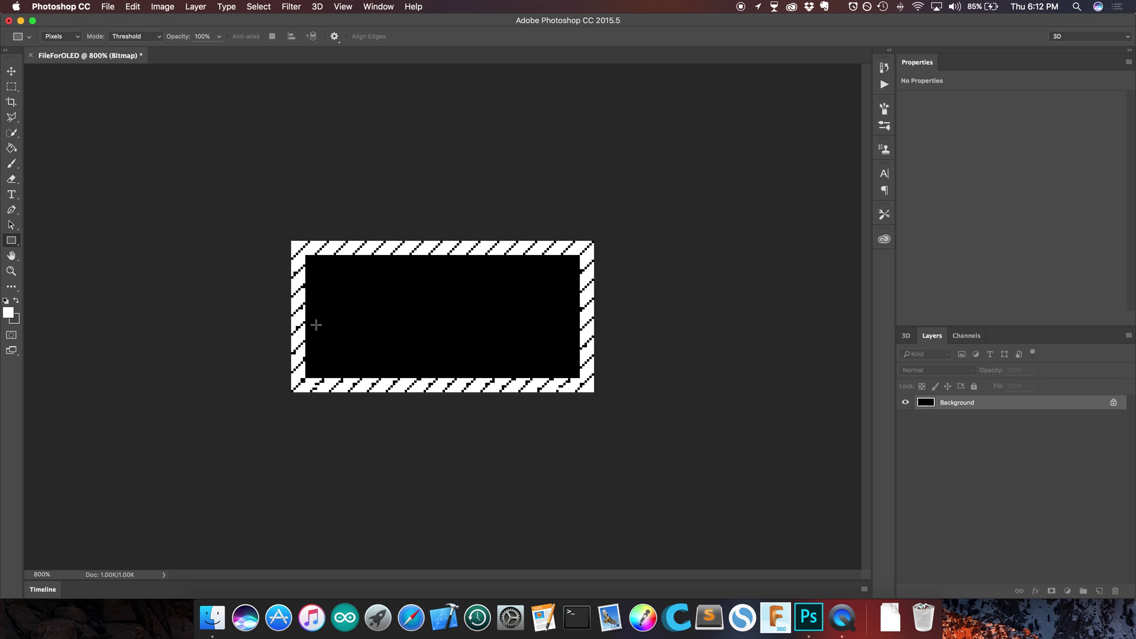
{"action": "left_click", "coordinate": [12, 195]}
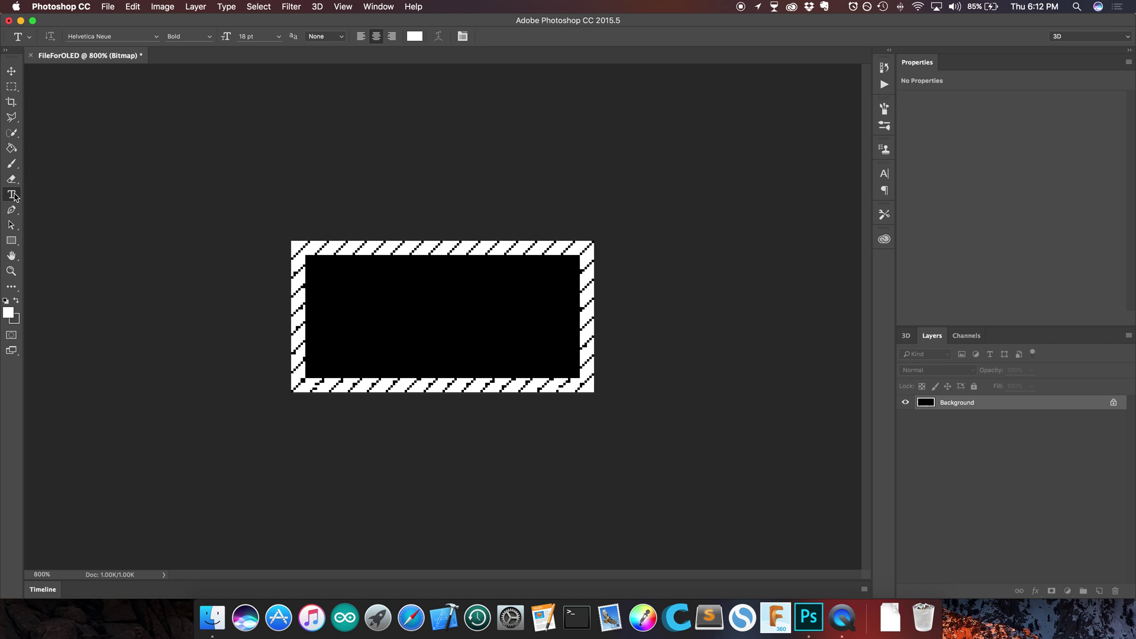
{"action": "left_click", "coordinate": [11, 315]}
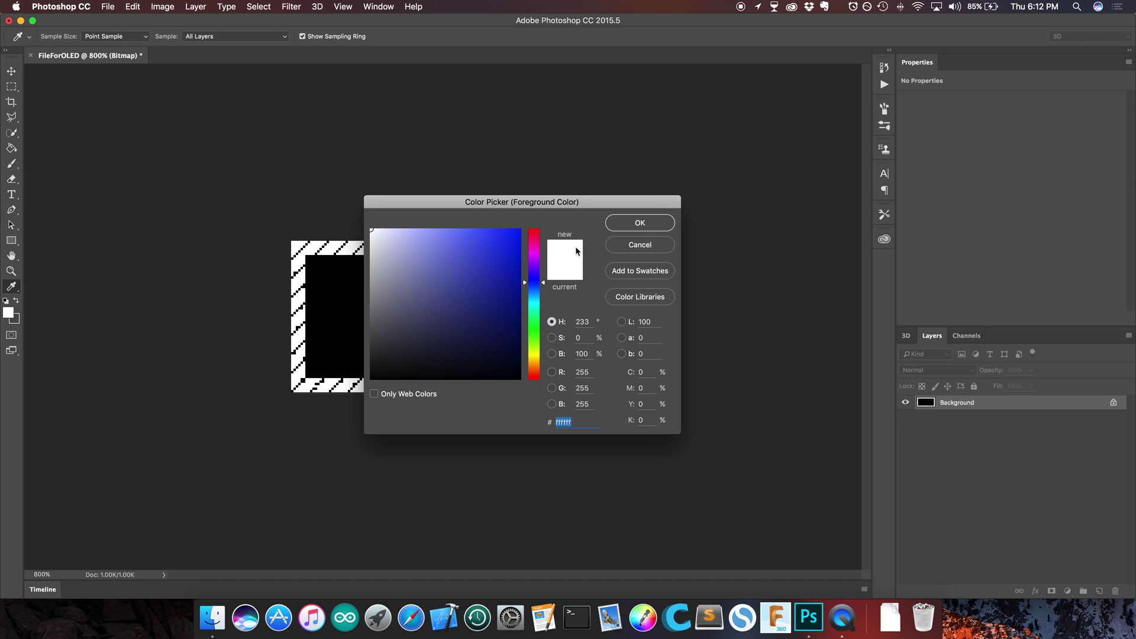
With white text, type a person's name and a 'Web:' line with their website at the rectangle's centre.
{"action": "left_click", "coordinate": [633, 225]}
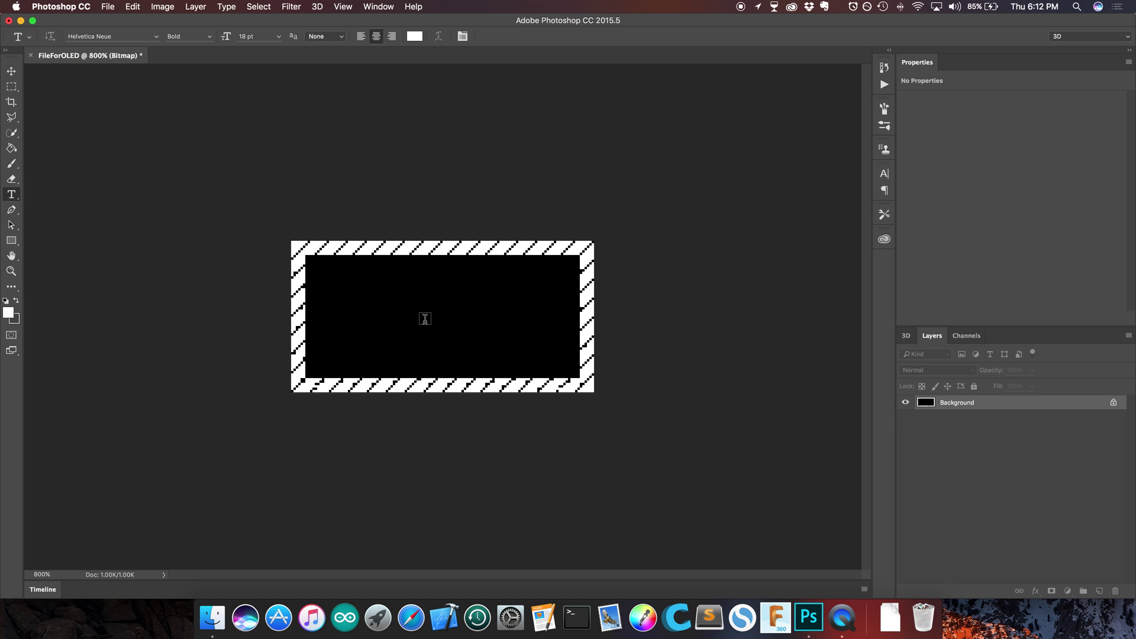
{"action": "left_click", "coordinate": [436, 293]}
{"action": "type", "text": "Alex Wu"}
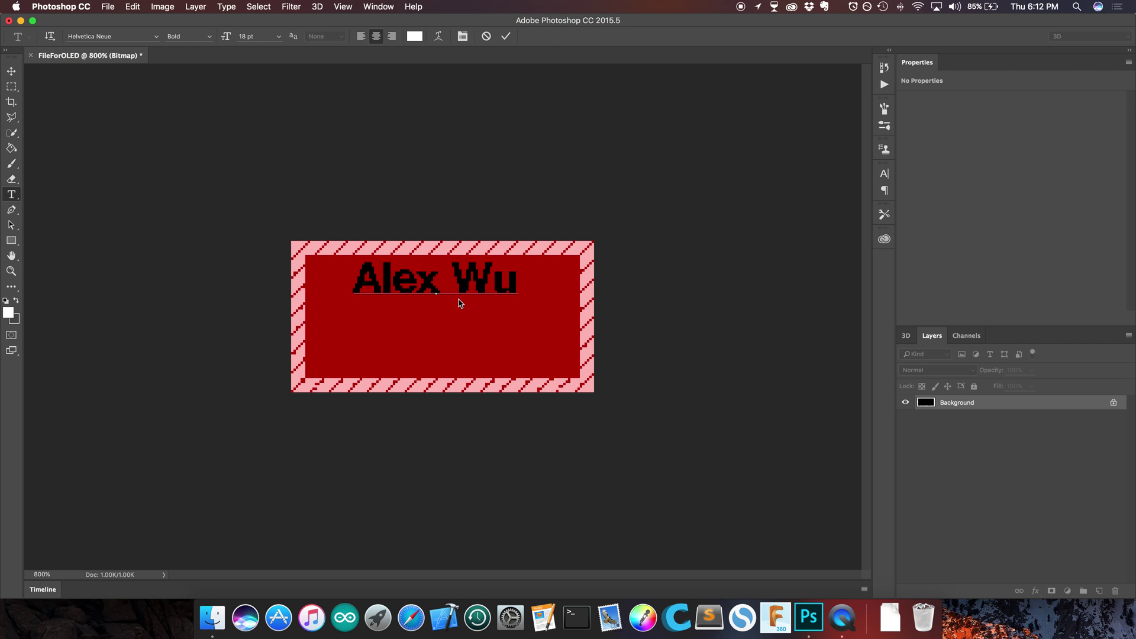
{"action": "type", "text": "lff"}
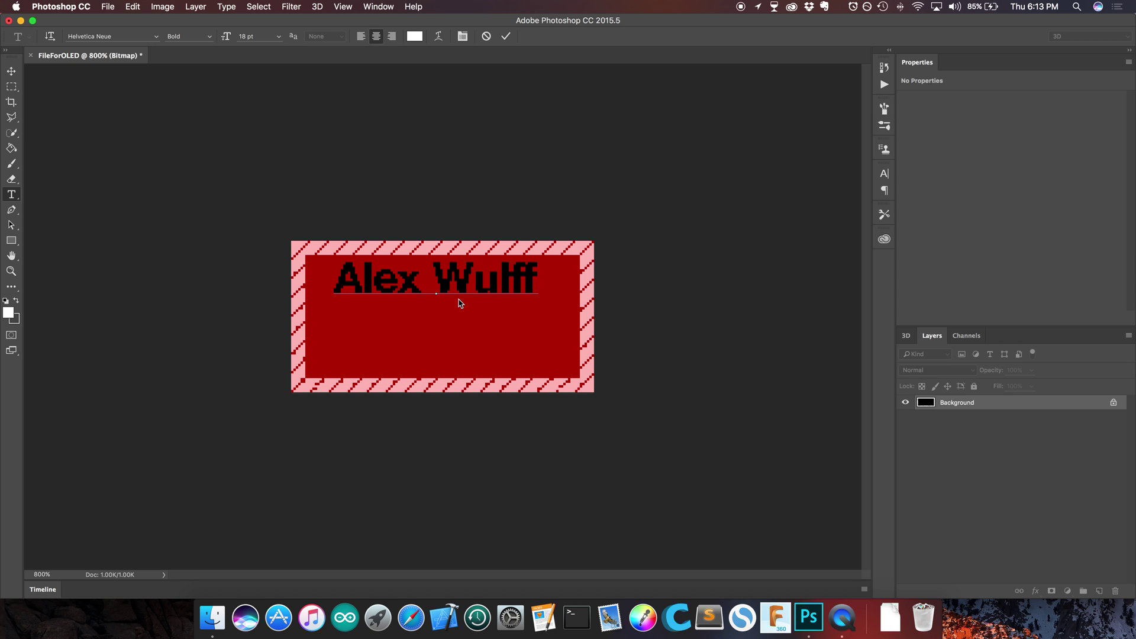
{"action": "type", "text": "Web"}
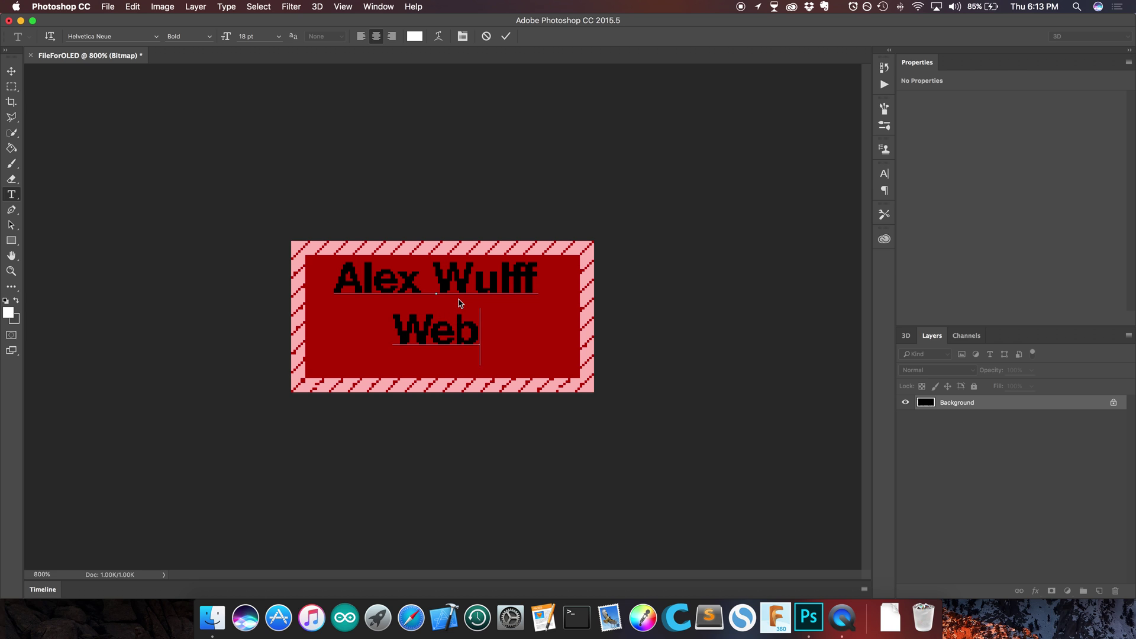
{"action": "type", "text": ": A"}
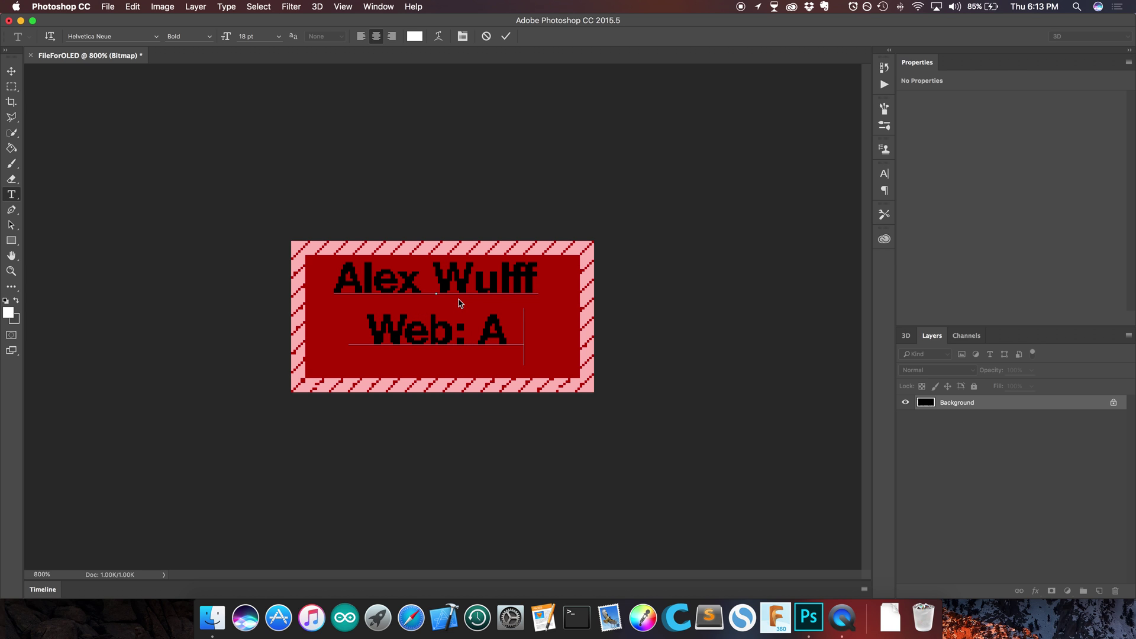
{"action": "type", "text": "lexW"}
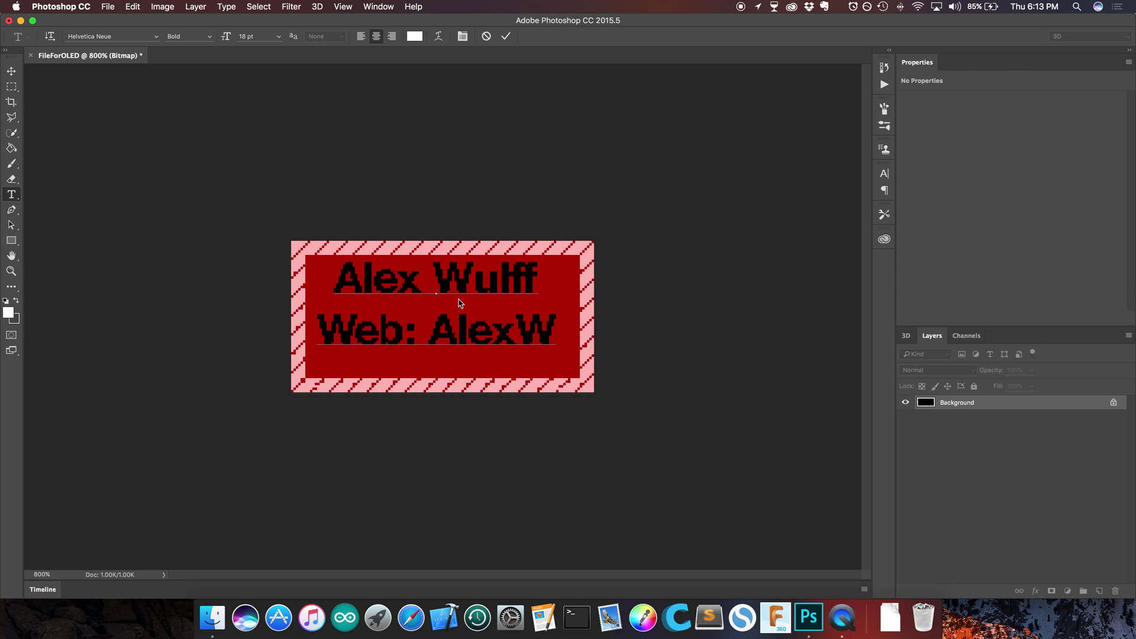
{"action": "type", "text": "ulff.com"}
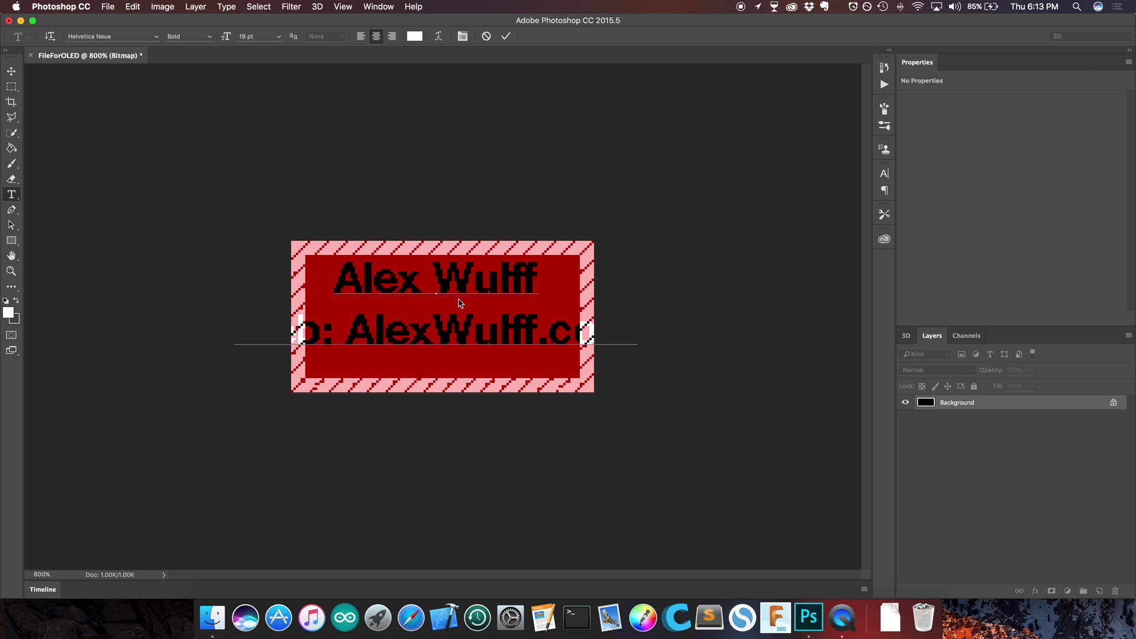
Set the second (web address) line of text to 12 pt Regular.
{"action": "double_click", "coordinate": [457, 329]}
{"action": "left_click", "coordinate": [457, 329]}
{"action": "left_click", "coordinate": [457, 329]}
{"action": "double_click", "coordinate": [457, 330]}
{"action": "triple_click", "coordinate": [457, 329]}
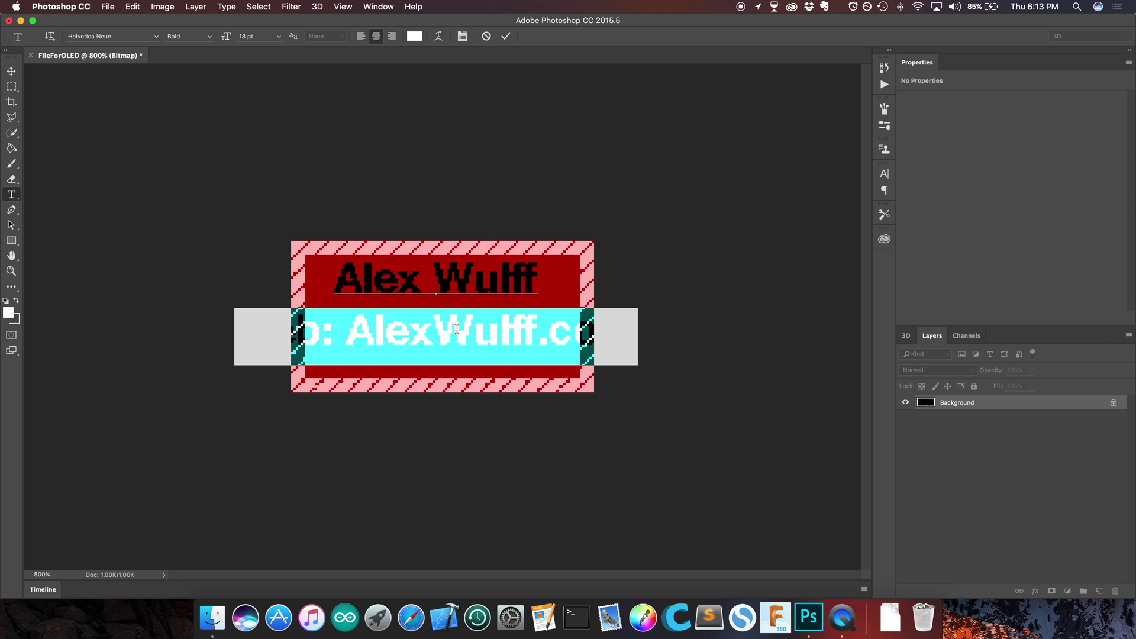
{"action": "left_click", "coordinate": [279, 37]}
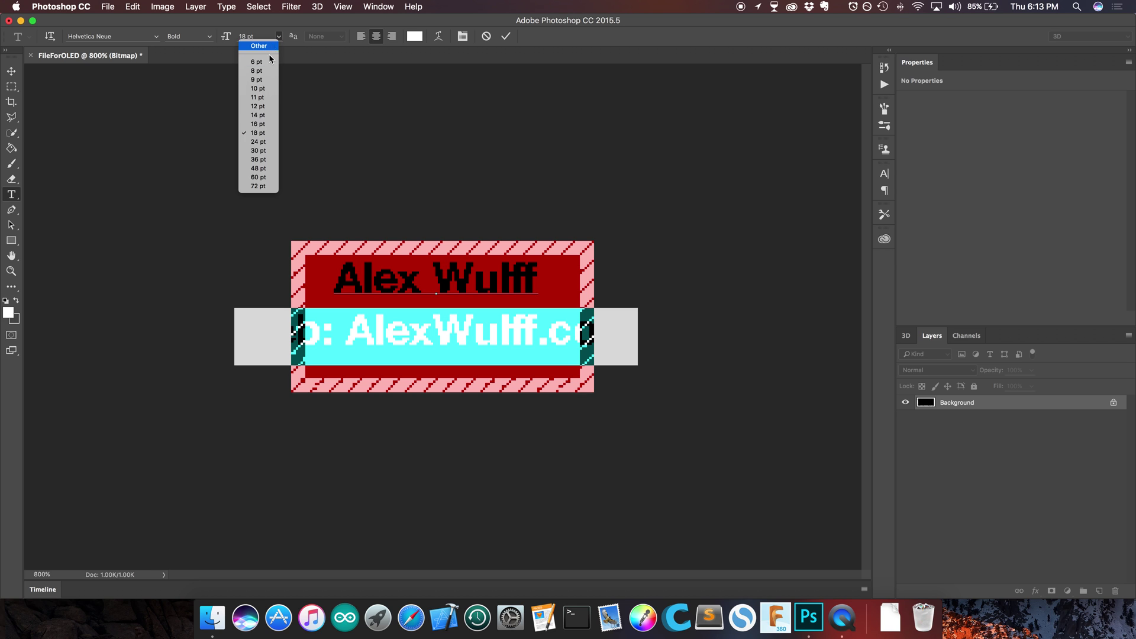
{"action": "left_click", "coordinate": [271, 107]}
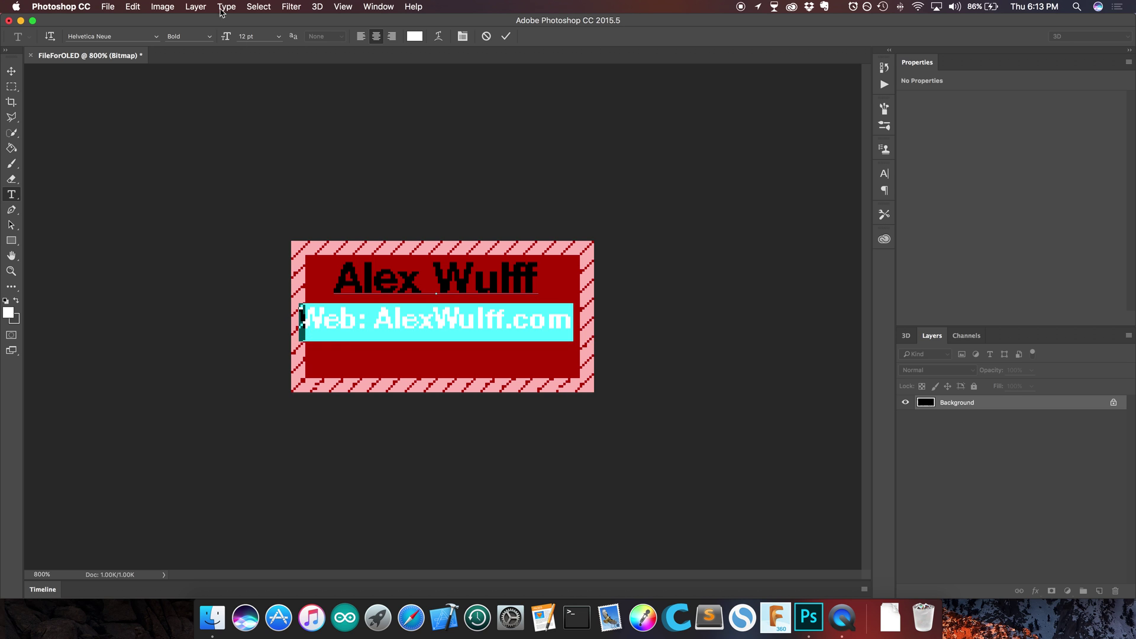
{"action": "left_click", "coordinate": [204, 36]}
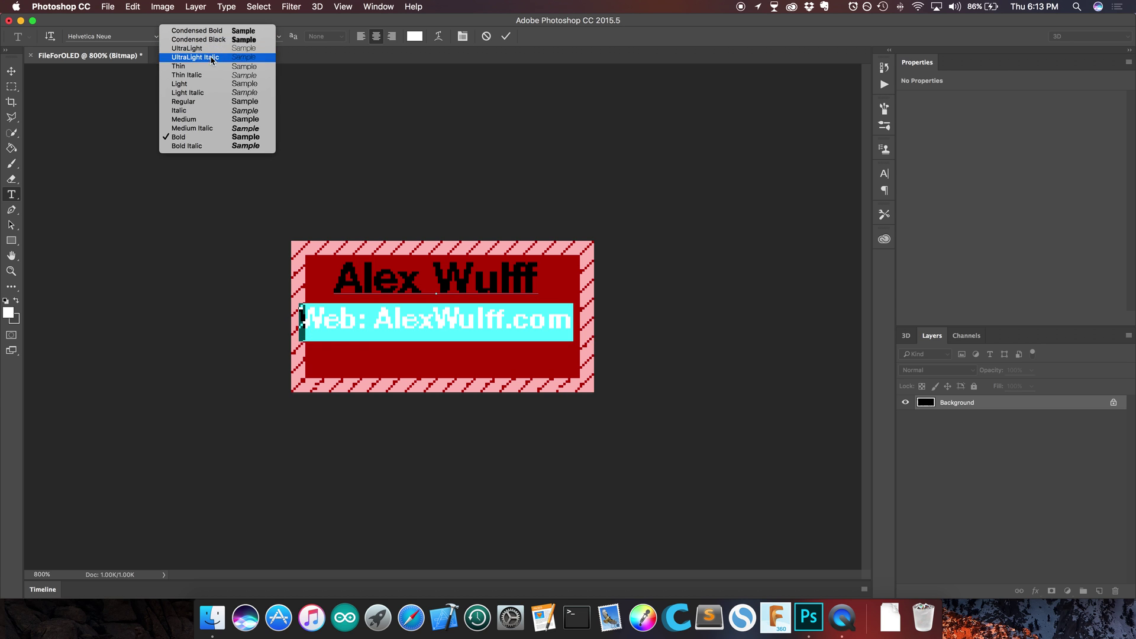
{"action": "left_click", "coordinate": [227, 107]}
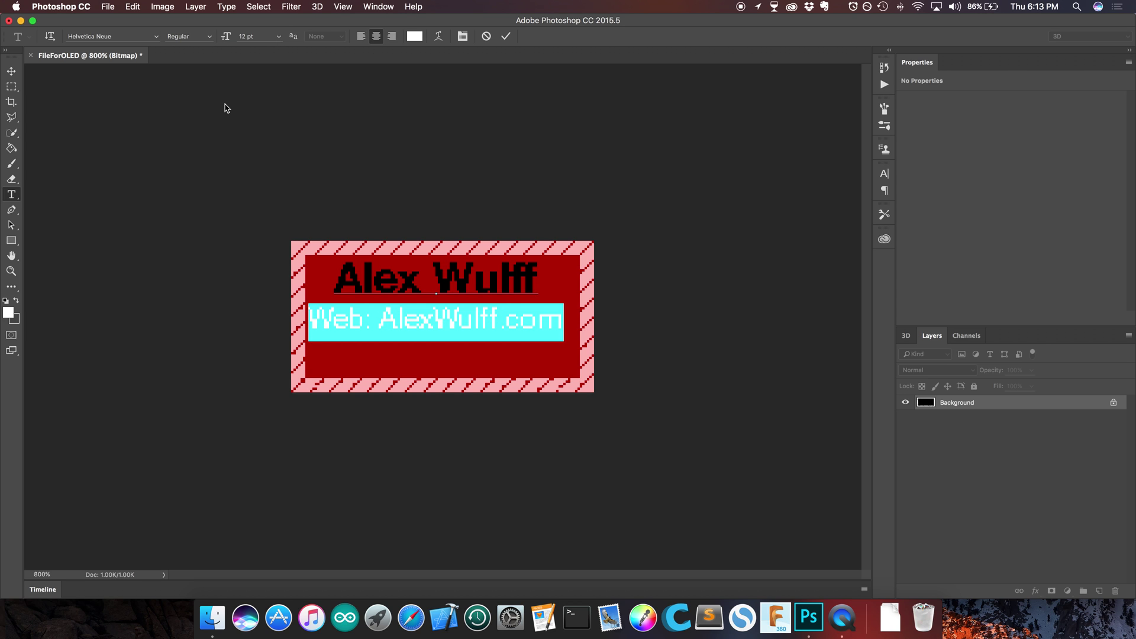
Move the text lower inside the black rectangle and commit it.
{"action": "mouse_move", "coordinate": [435, 277]}
{"action": "left_mouse_down"}
{"action": "mouse_move", "coordinate": [448, 279]}
{"action": "mouse_move", "coordinate": [445, 291]}
{"action": "left_mouse_up"}
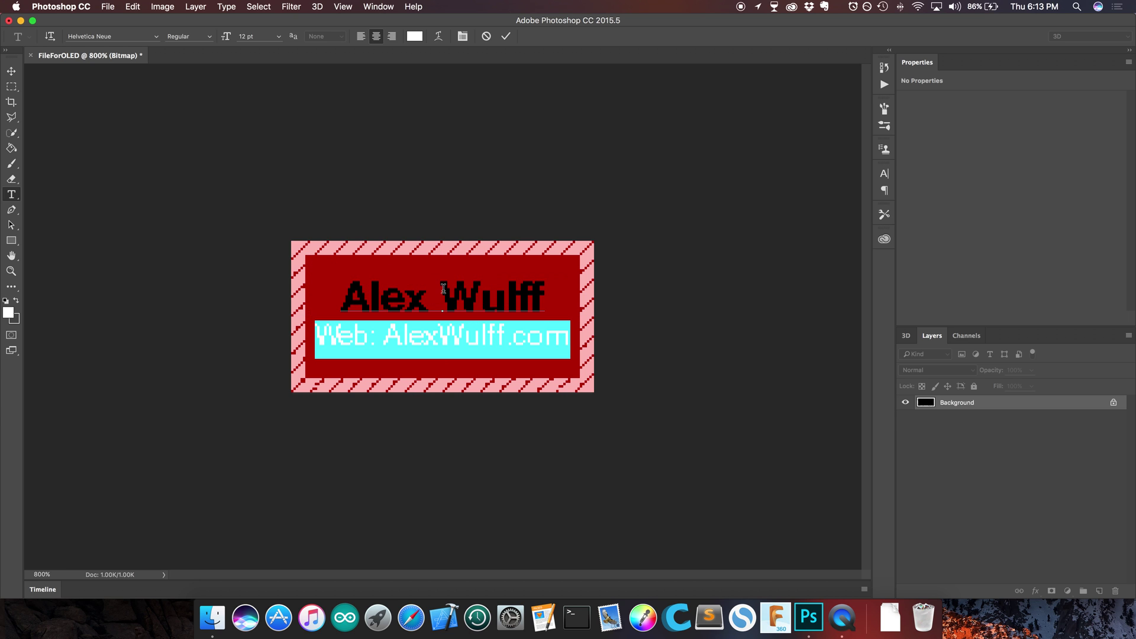
{"action": "left_click", "coordinate": [503, 37]}
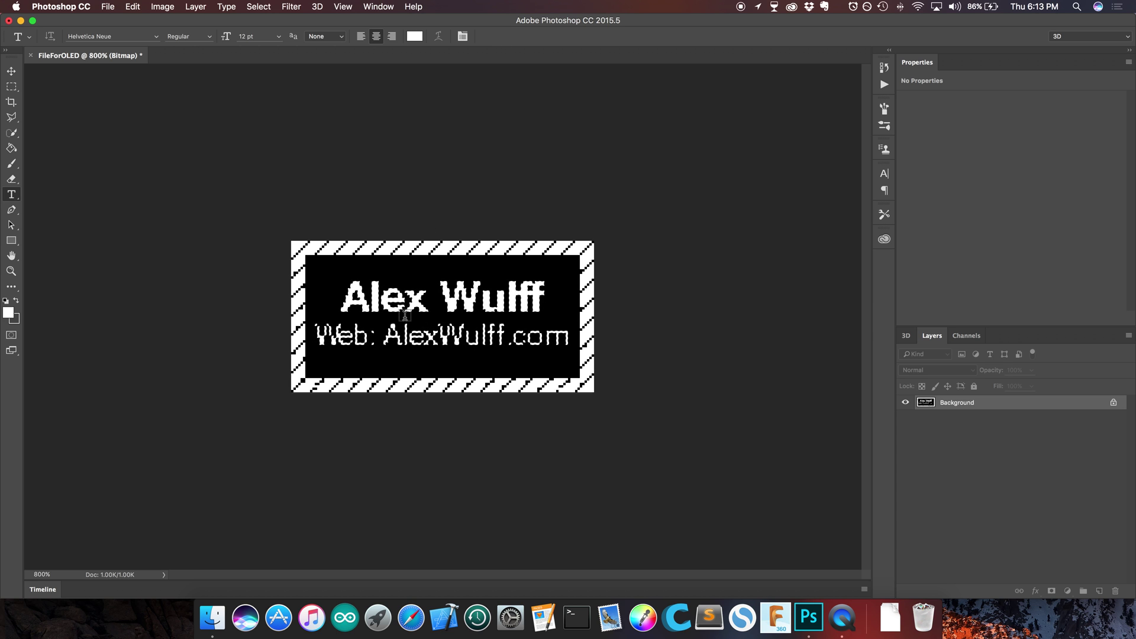
{"action": "left_click", "coordinate": [107, 6]}
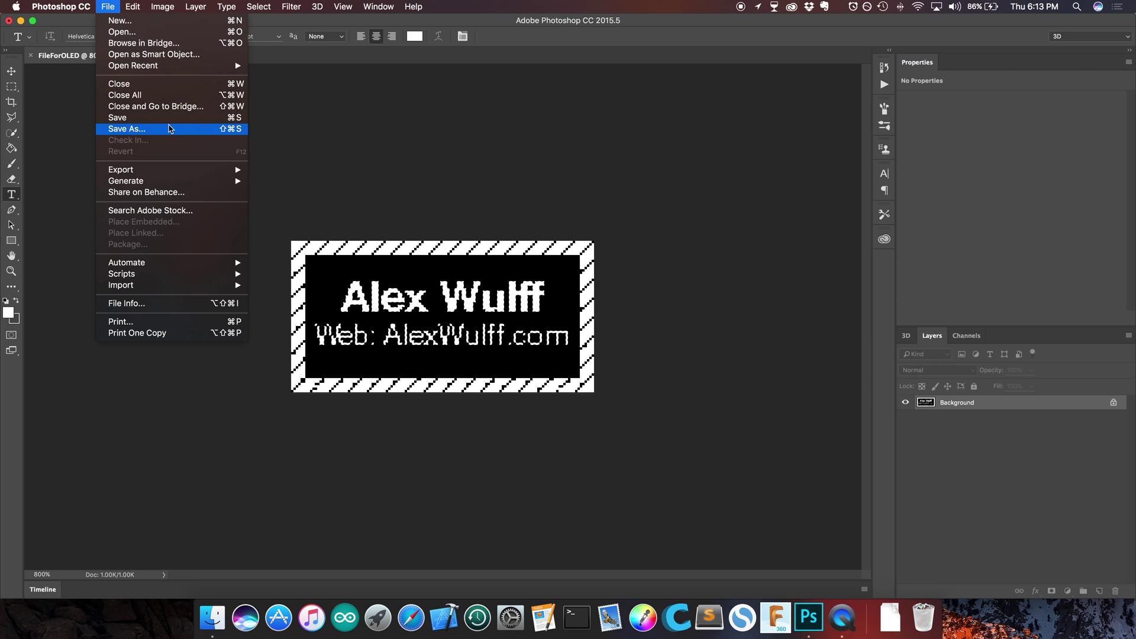
Save as FileForOLED.bmp in Downloads using Windows, 1 Bit BMP options.
{"action": "left_click", "coordinate": [166, 131]}
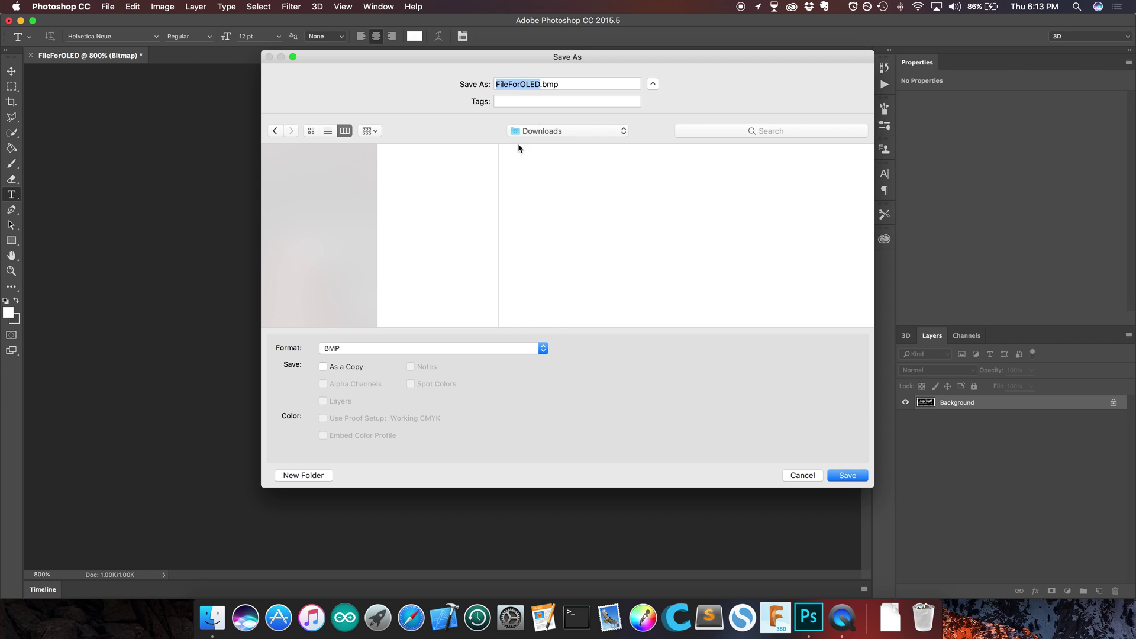
{"action": "left_click", "coordinate": [439, 350]}
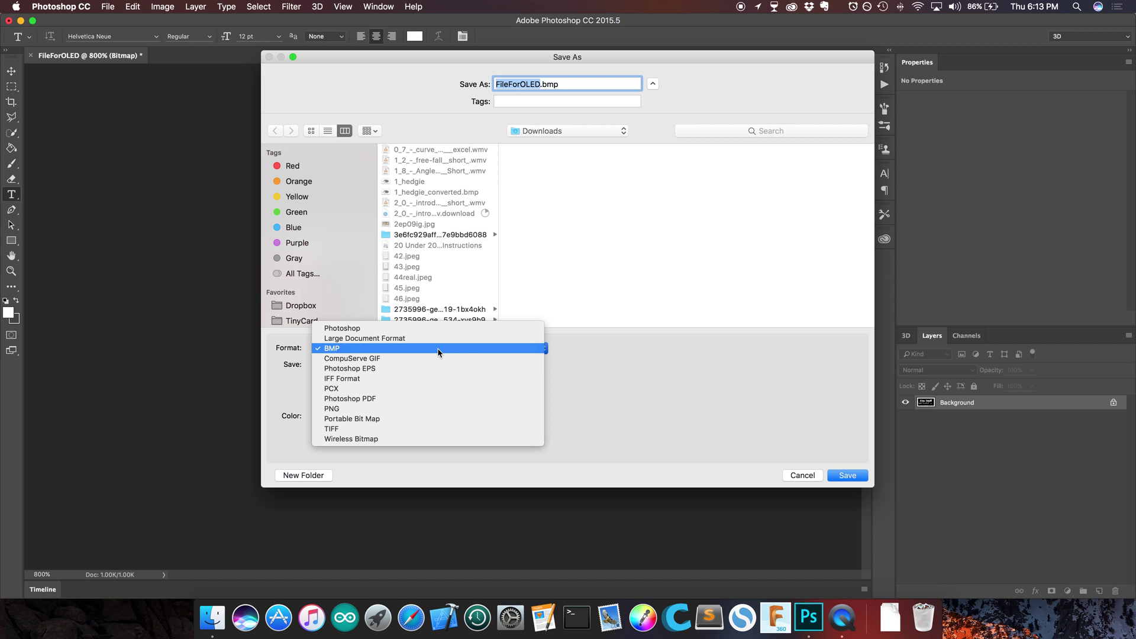
{"action": "left_click", "coordinate": [341, 348]}
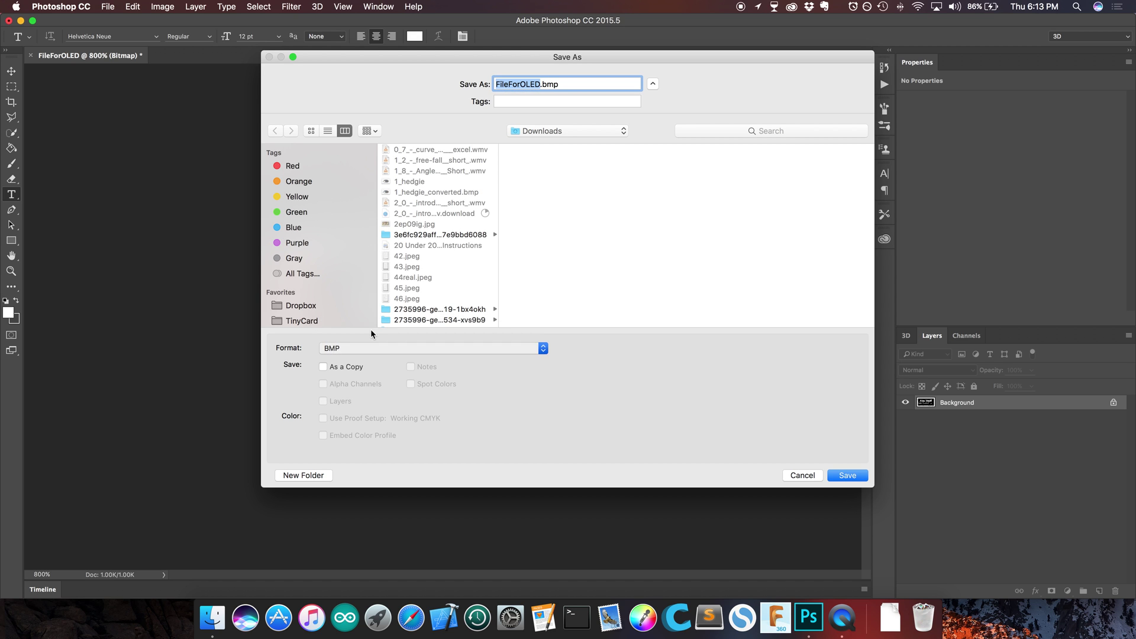
{"action": "scroll", "coordinate": [334, 276], "scroll_direction": "down", "scroll_amount": 5}
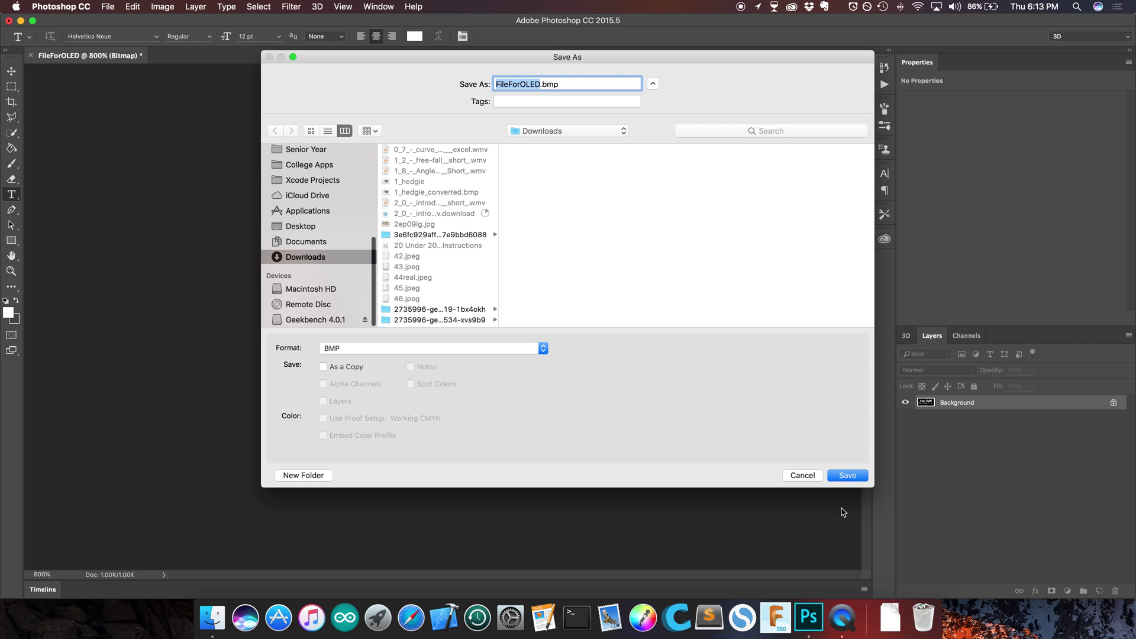
{"action": "left_click", "coordinate": [853, 477]}
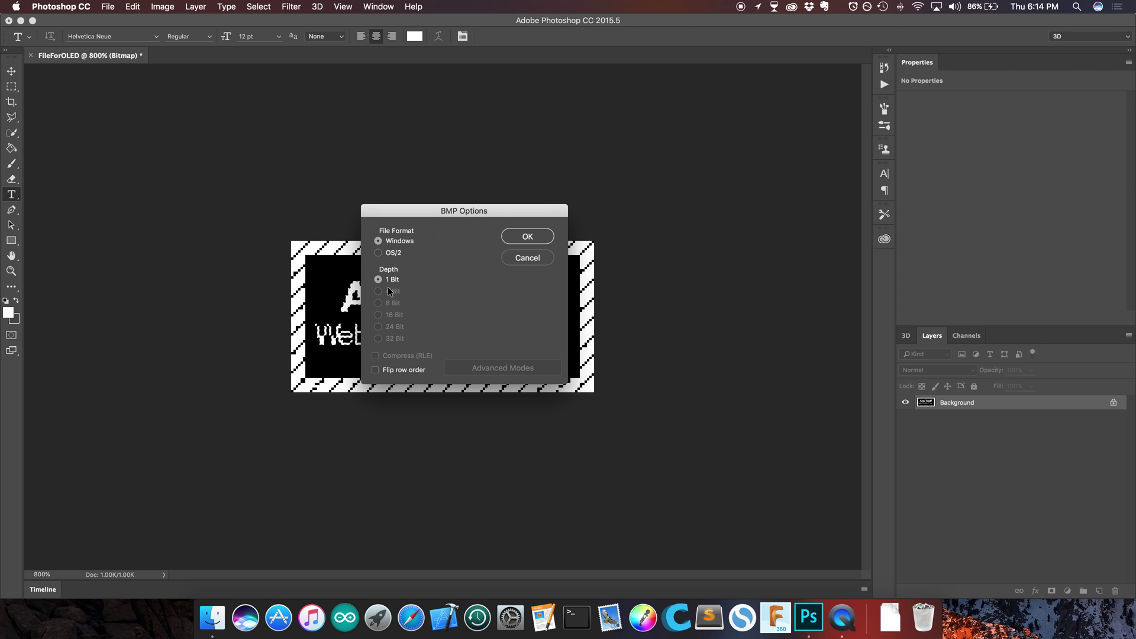
{"action": "left_click", "coordinate": [544, 241]}
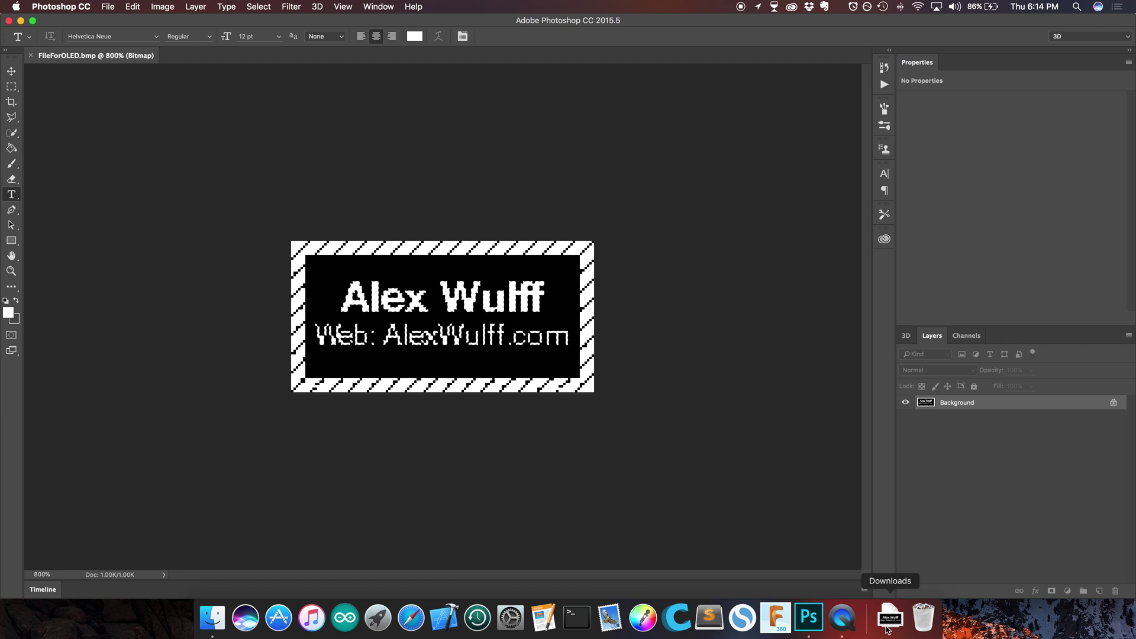
Open Finder and go through iCloud Drive to the TinyCard project folder.
{"action": "left_click", "coordinate": [212, 619]}
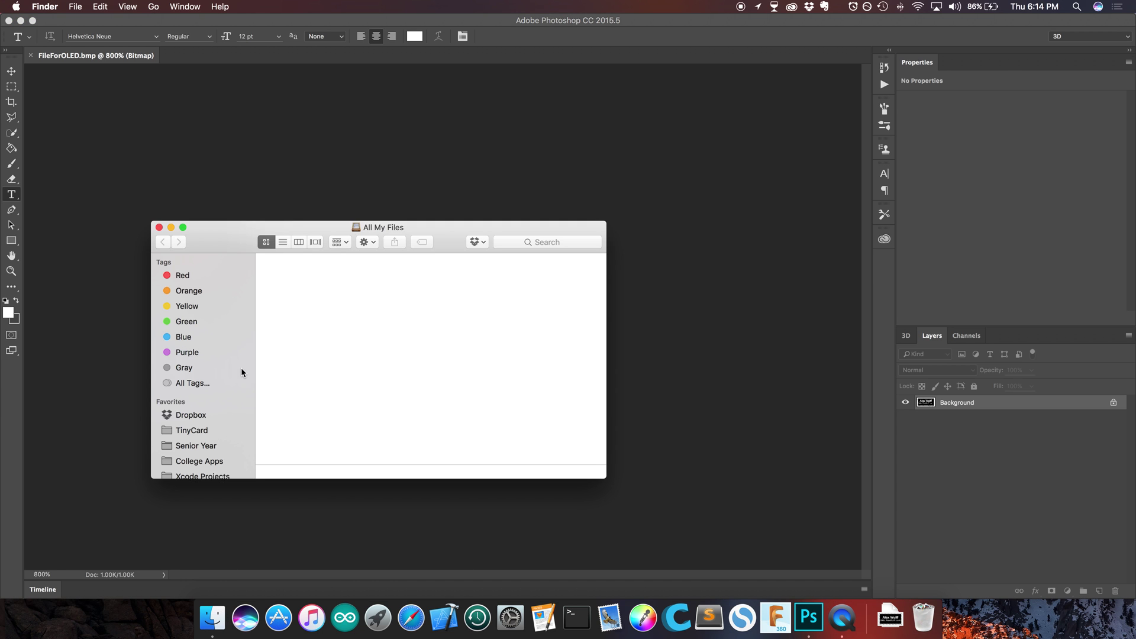
{"action": "left_click_drag", "start_coordinate": [236, 233], "coordinate": [250, 213]}
{"action": "scroll", "coordinate": [235, 364], "scroll_direction": "down", "scroll_amount": 5}
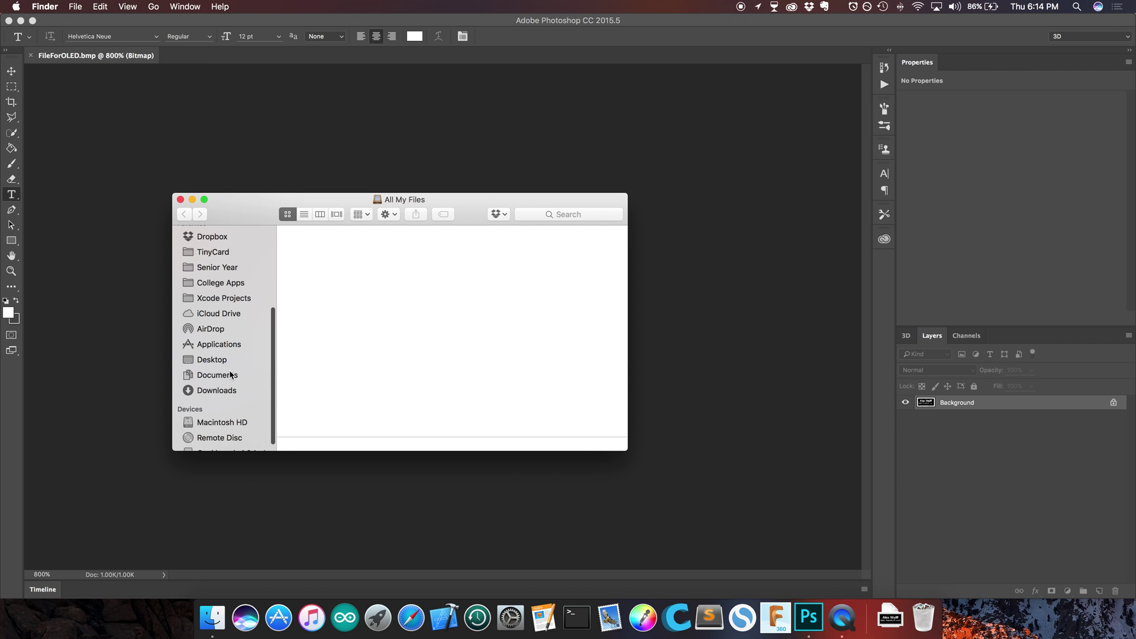
{"action": "scroll", "coordinate": [228, 382], "scroll_direction": "down", "scroll_amount": 1}
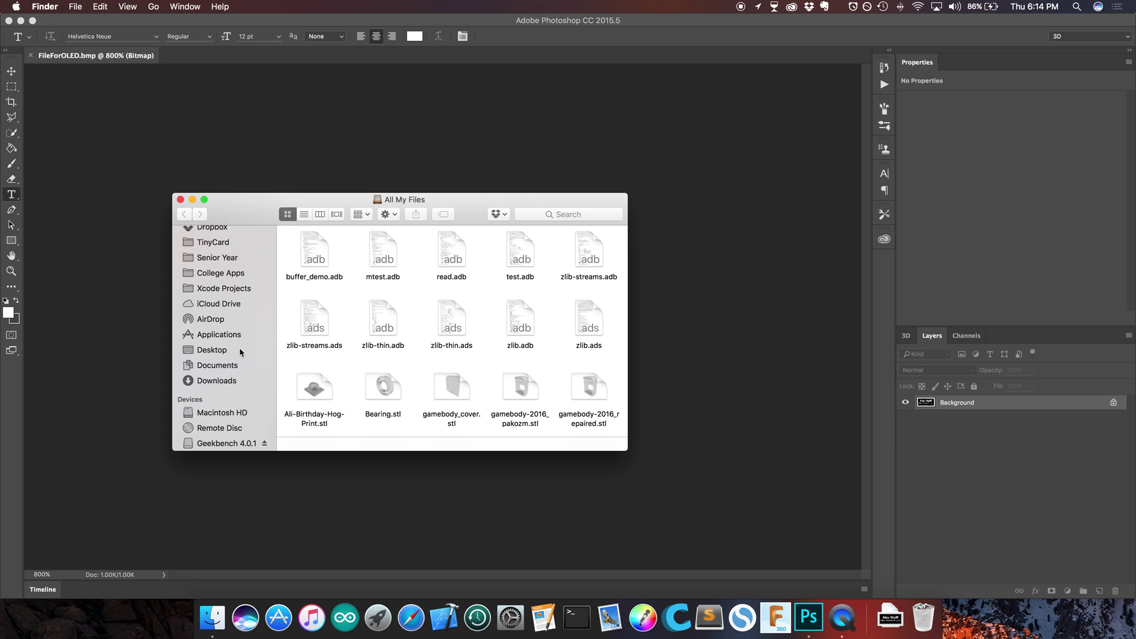
{"action": "scroll", "coordinate": [240, 346], "scroll_direction": "up", "scroll_amount": 3}
{"action": "scroll", "coordinate": [415, 353], "scroll_direction": "down", "scroll_amount": 5}
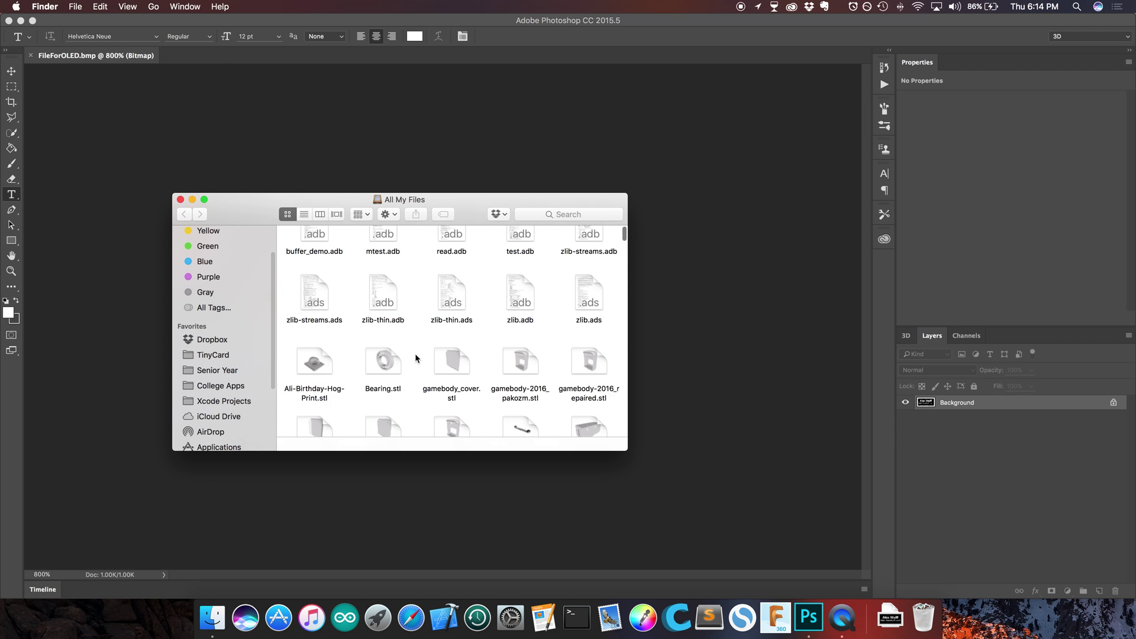
{"action": "scroll", "coordinate": [412, 360], "scroll_direction": "down", "scroll_amount": 5}
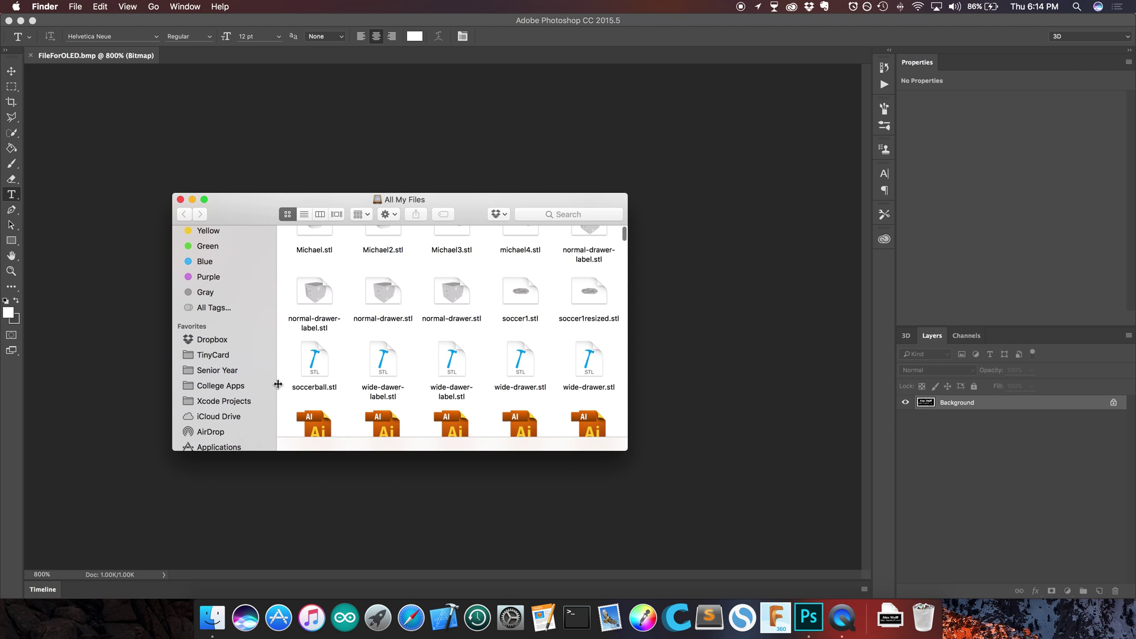
{"action": "scroll", "coordinate": [235, 377], "scroll_direction": "down", "scroll_amount": 3}
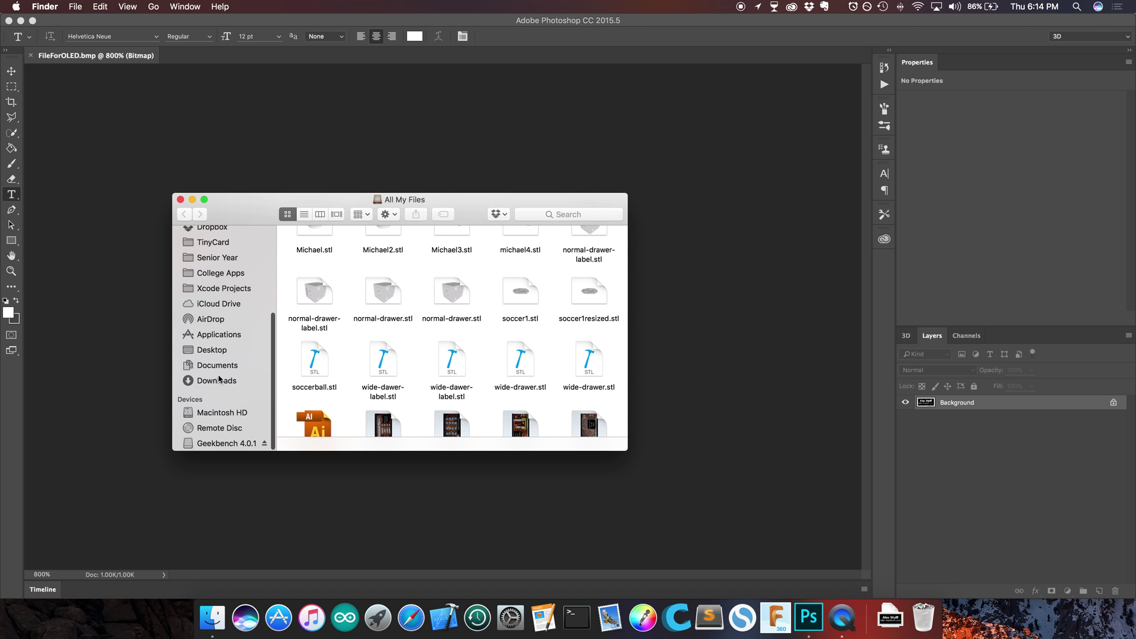
{"action": "left_click", "coordinate": [225, 304]}
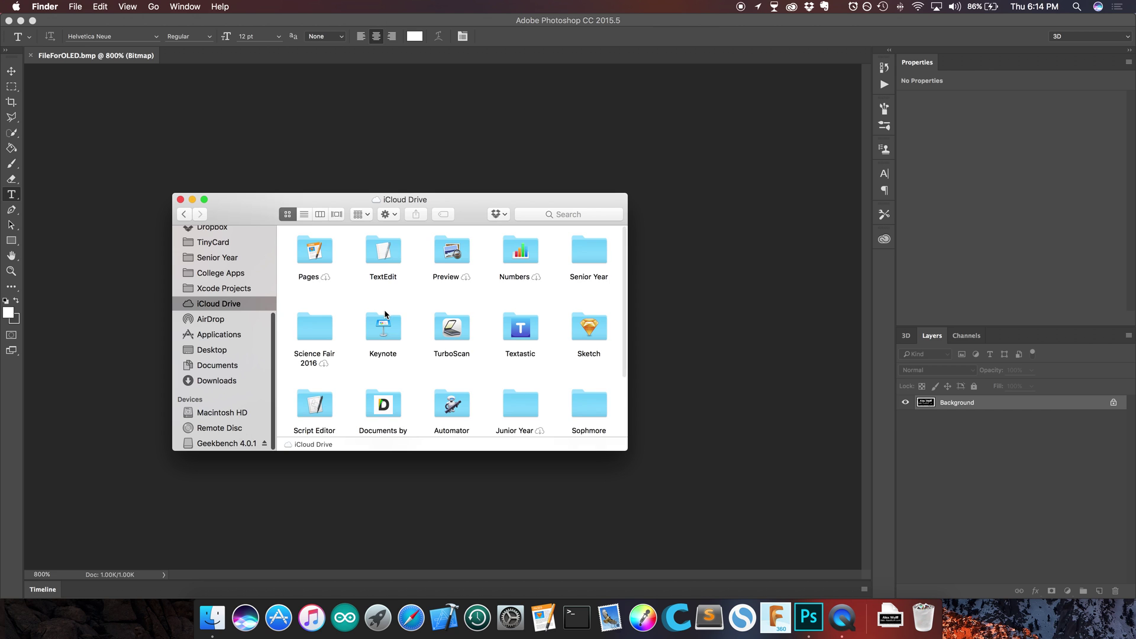
{"action": "scroll", "coordinate": [231, 384], "scroll_direction": "up", "scroll_amount": 5}
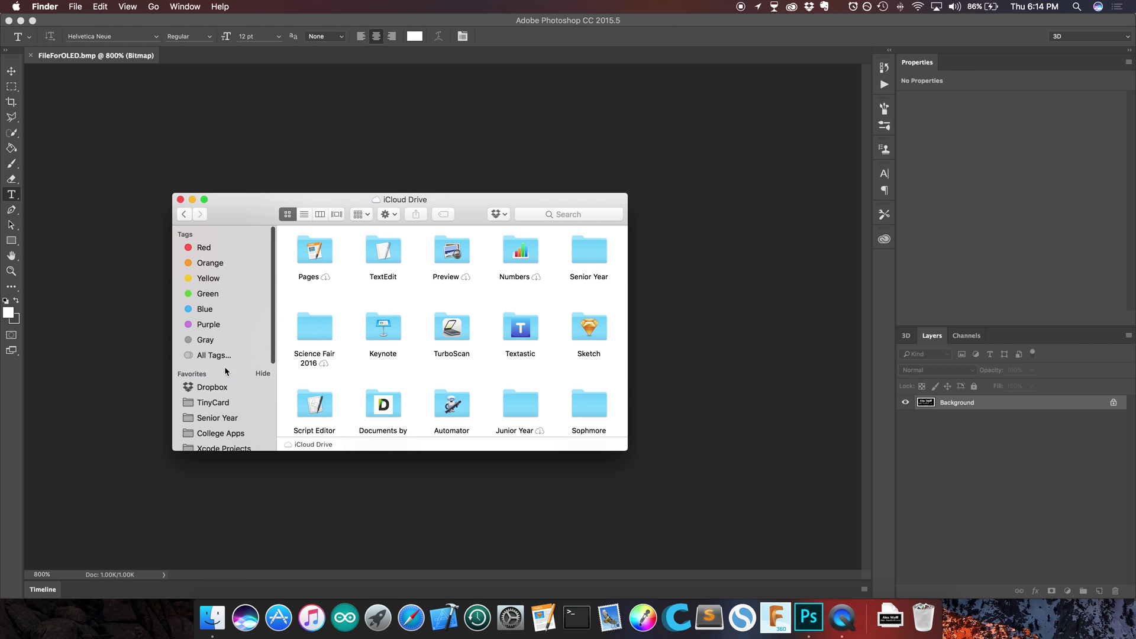
{"action": "left_click", "coordinate": [216, 403]}
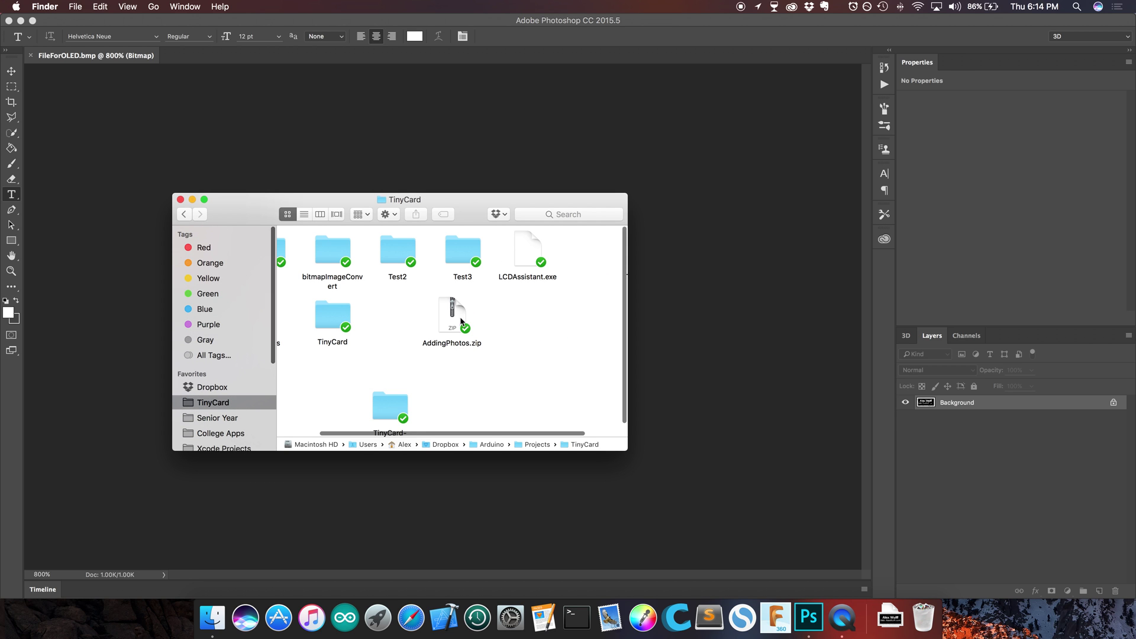
Launch LCDAssistant.exe, letting Wine run it directly, then return to the TinyCard folder.
{"action": "left_click", "coordinate": [523, 253]}
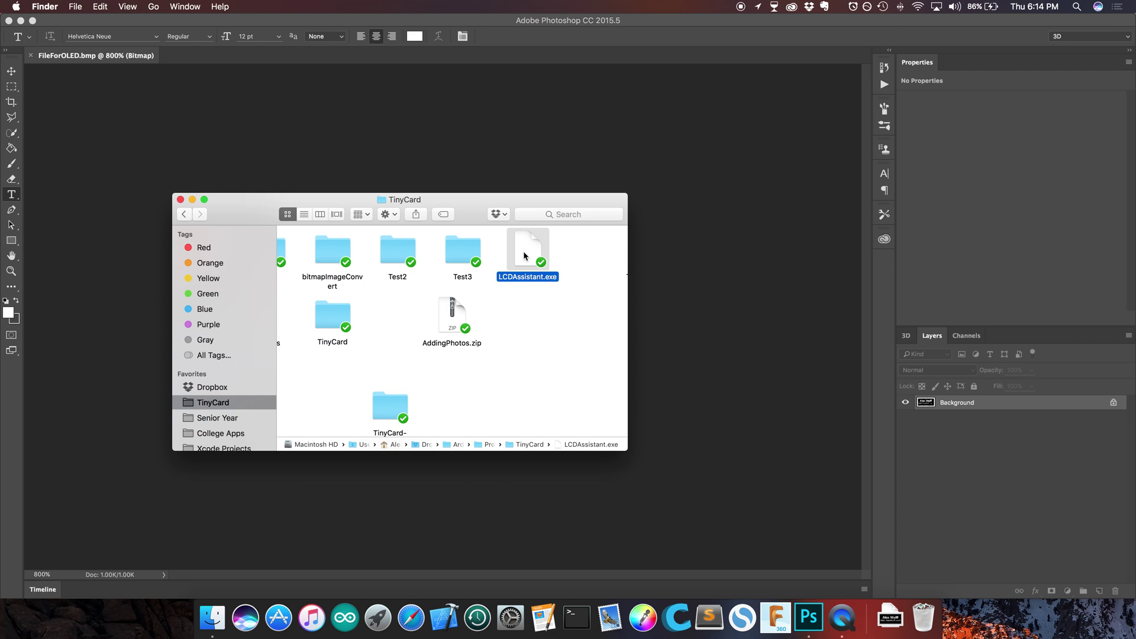
{"action": "double_click", "coordinate": [523, 251]}
{"action": "left_click", "coordinate": [676, 244]}
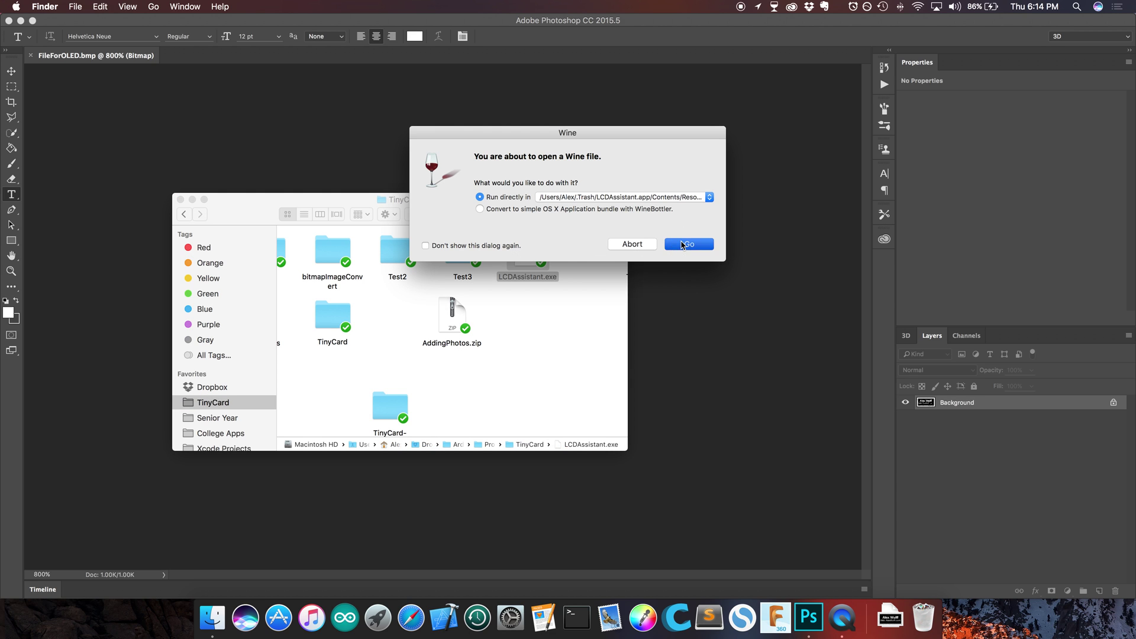
{"action": "left_click", "coordinate": [192, 200]}
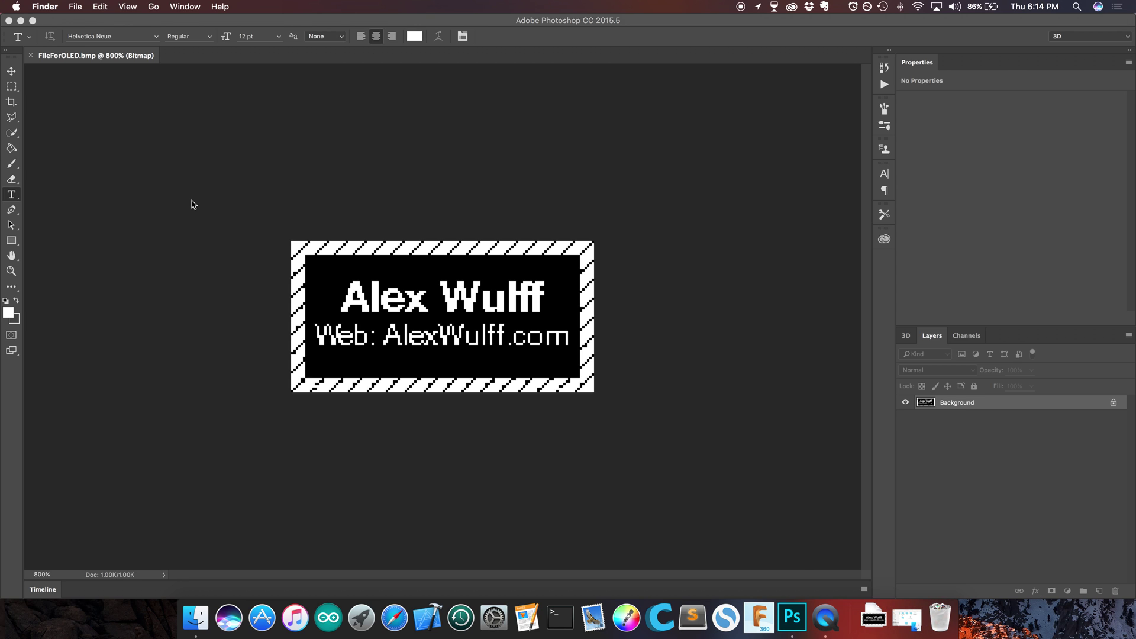
{"action": "left_click", "coordinate": [911, 629]}
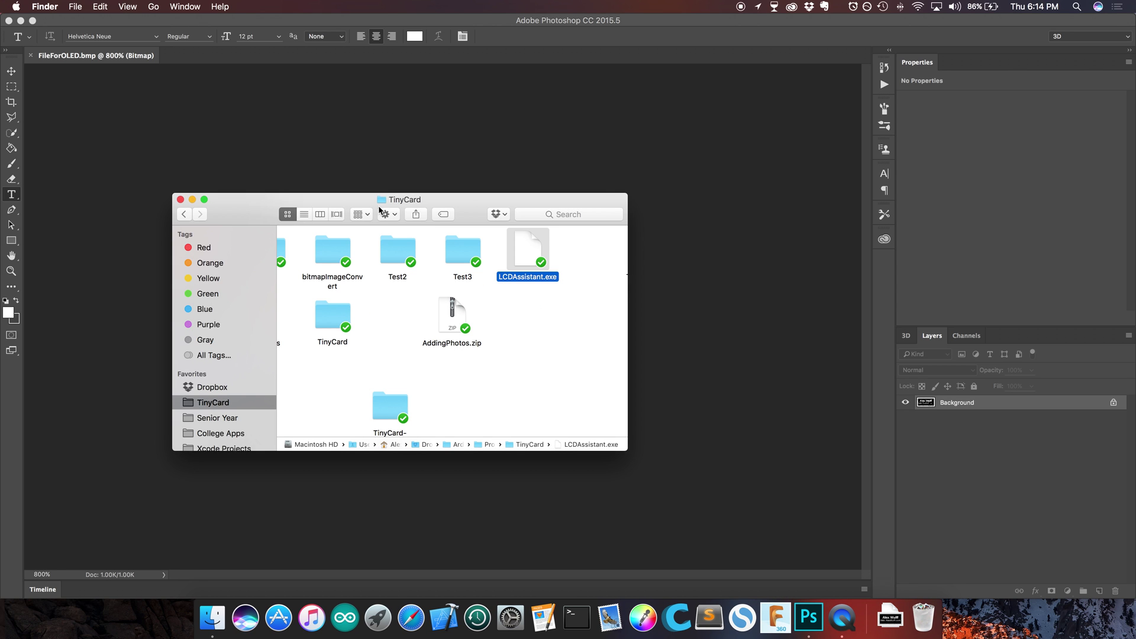
{"action": "left_click", "coordinate": [522, 246]}
Relaunch LCDAssistant.exe in Wine, quit the duplicate Wine instance, and centre the LCD Assistant window.
{"action": "double_click", "coordinate": [521, 244]}
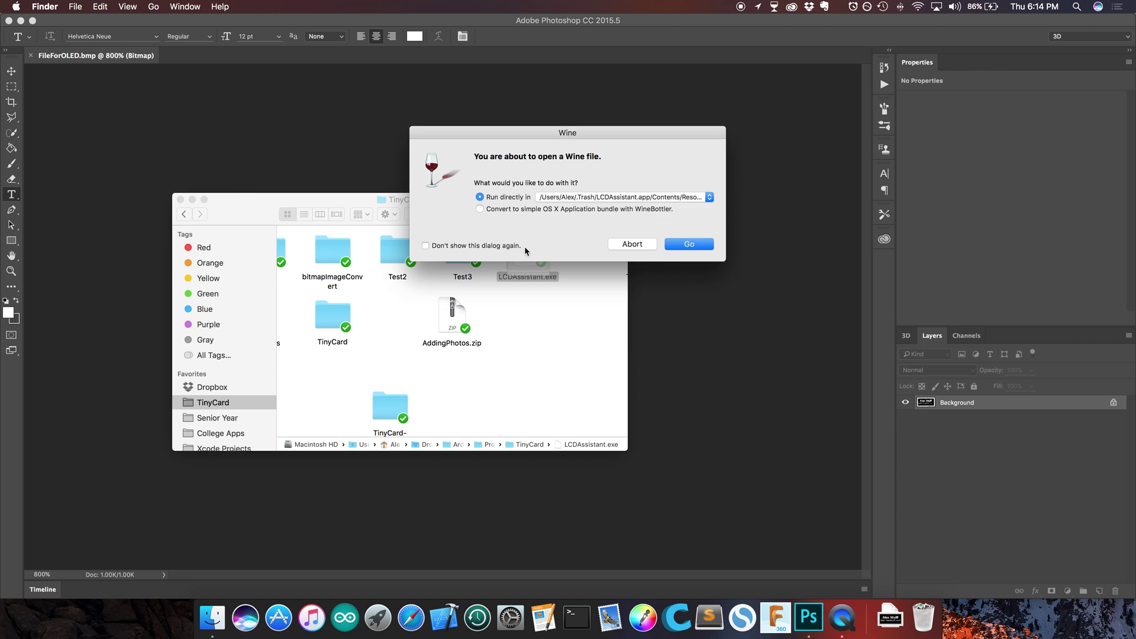
{"action": "left_click", "coordinate": [683, 250]}
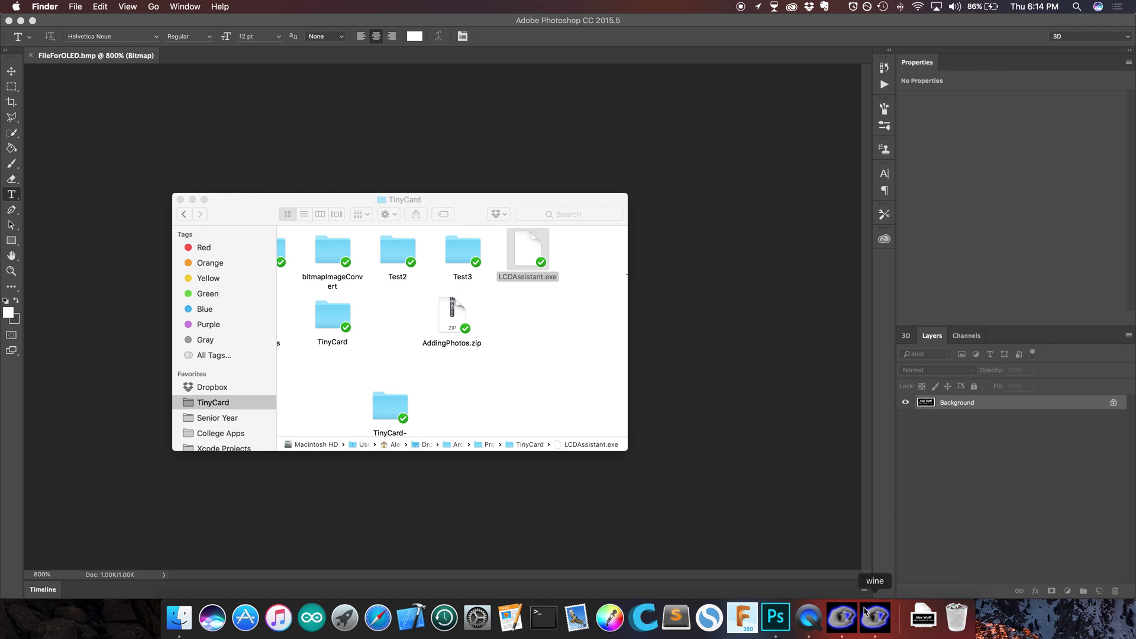
{"action": "right_click", "coordinate": [867, 620]}
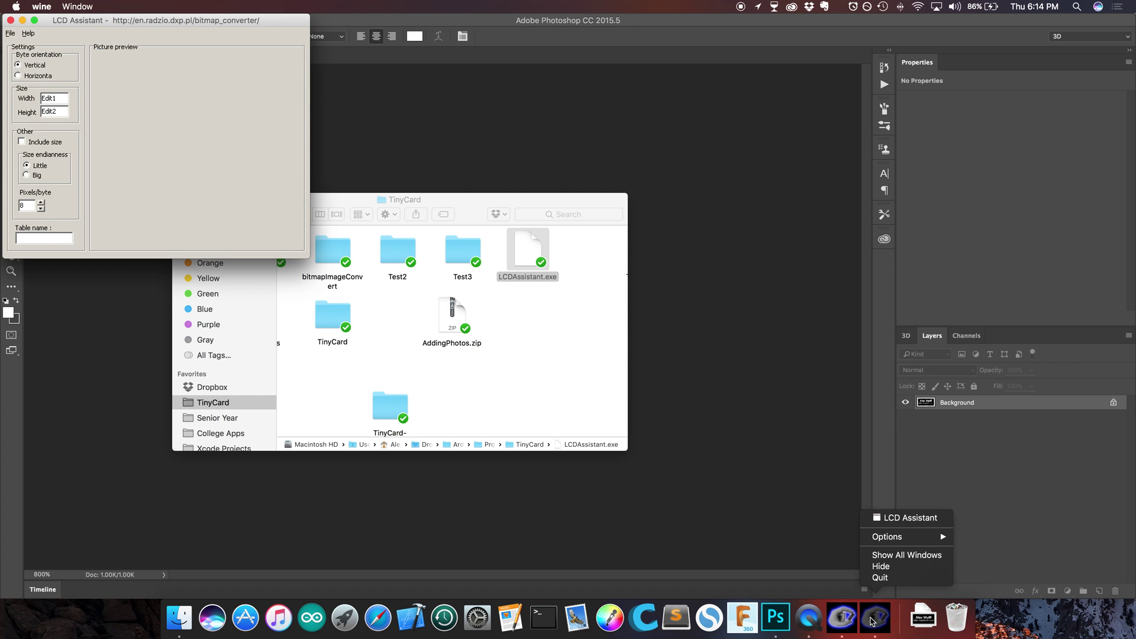
{"action": "left_click", "coordinate": [877, 578]}
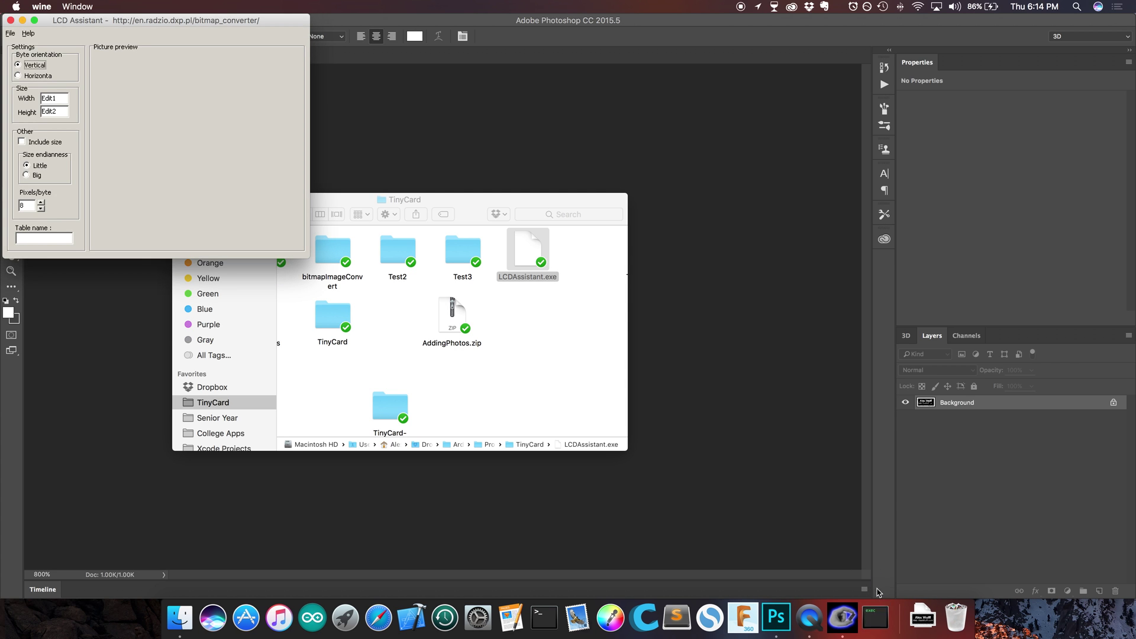
{"action": "left_click_drag", "start_coordinate": [81, 26], "coordinate": [380, 123]}
{"action": "left_click", "coordinate": [309, 130]}
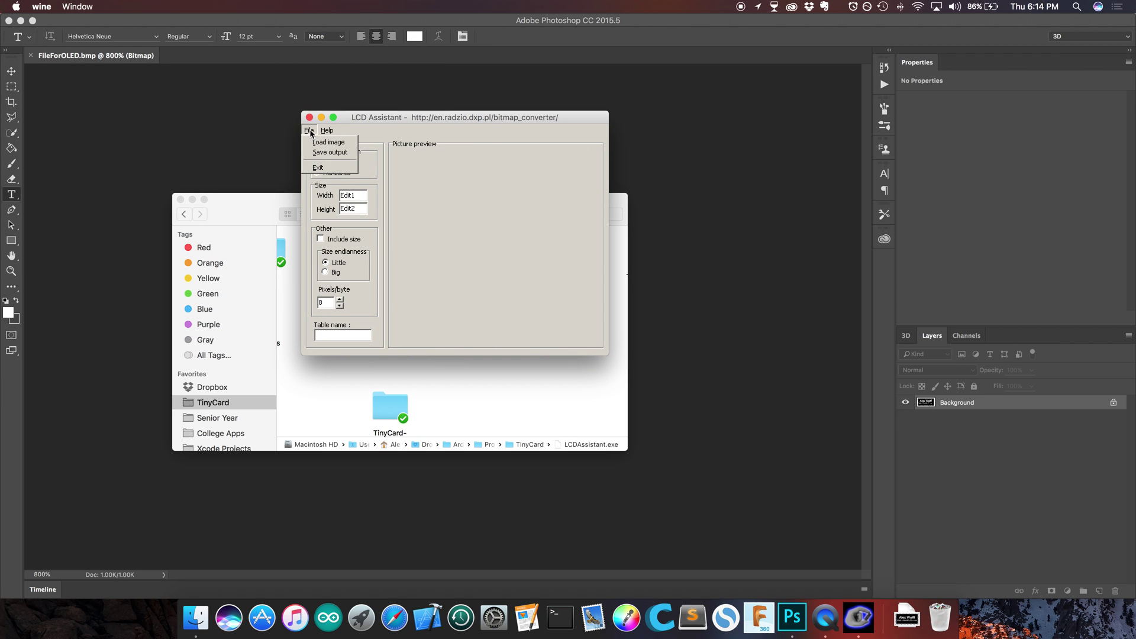
{"action": "left_click", "coordinate": [448, 190]}
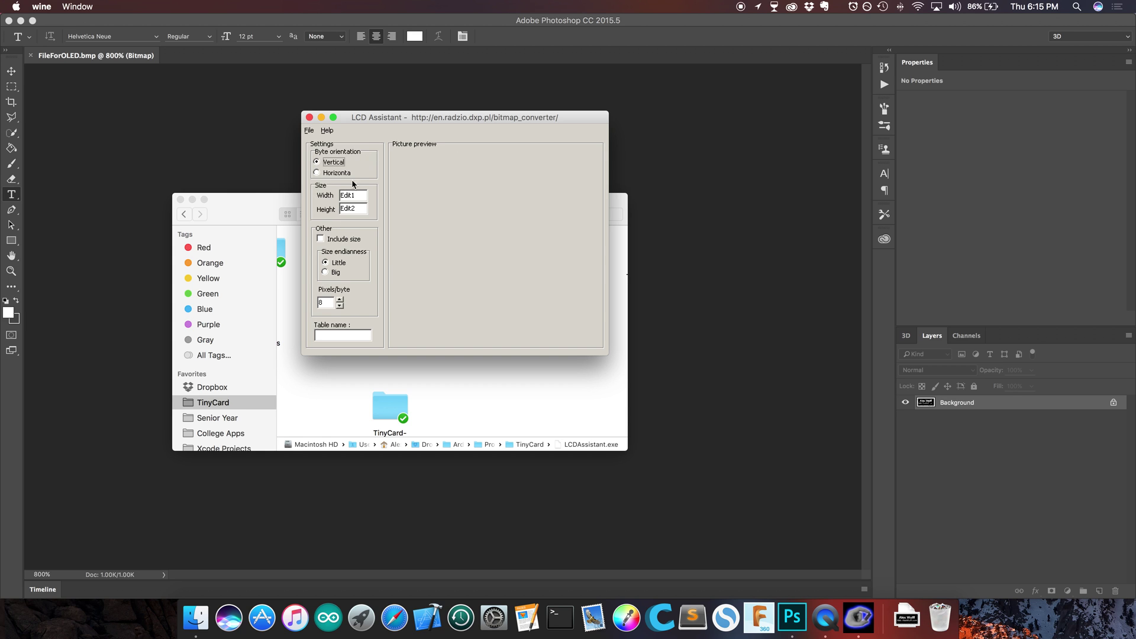
Load FileForOLED.bmp from Downloads into LCD Assistant, previewing at 128 × 64 with table name FileForOLED.
{"action": "left_click", "coordinate": [310, 131]}
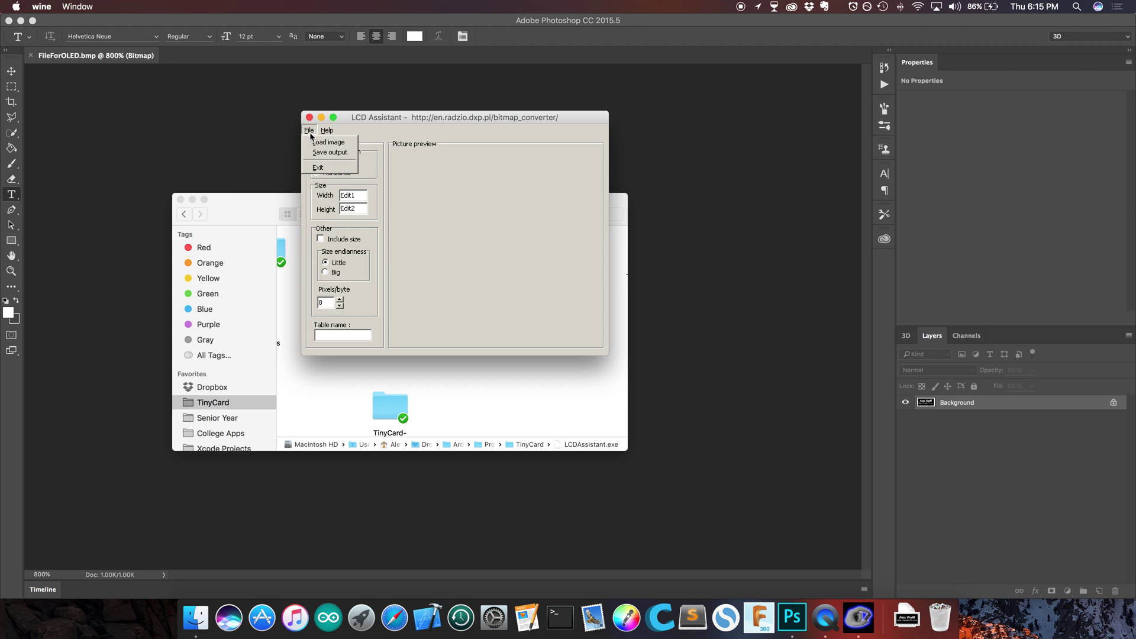
{"action": "left_click", "coordinate": [316, 143]}
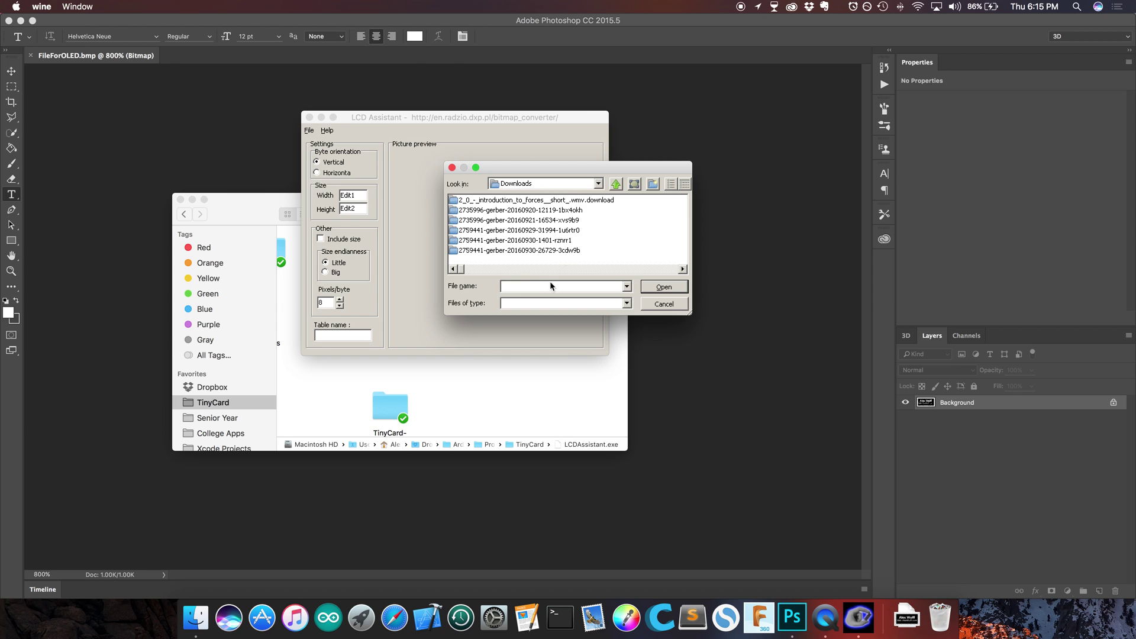
{"action": "left_click", "coordinate": [597, 185]}
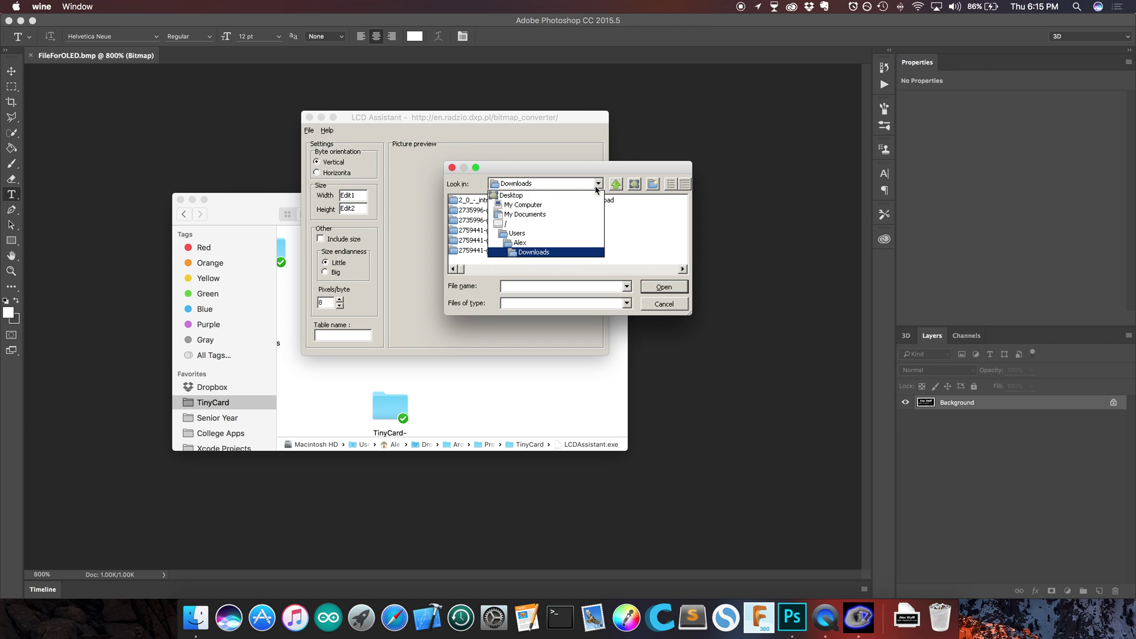
{"action": "left_click", "coordinate": [573, 253]}
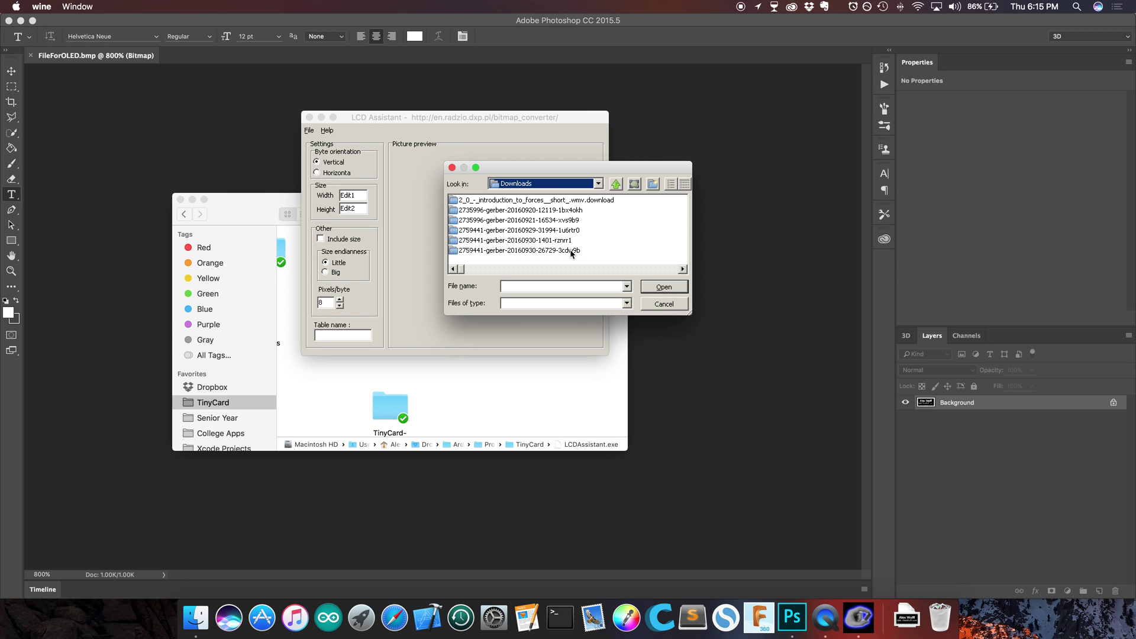
{"action": "left_click_drag", "start_coordinate": [461, 269], "coordinate": [502, 271]}
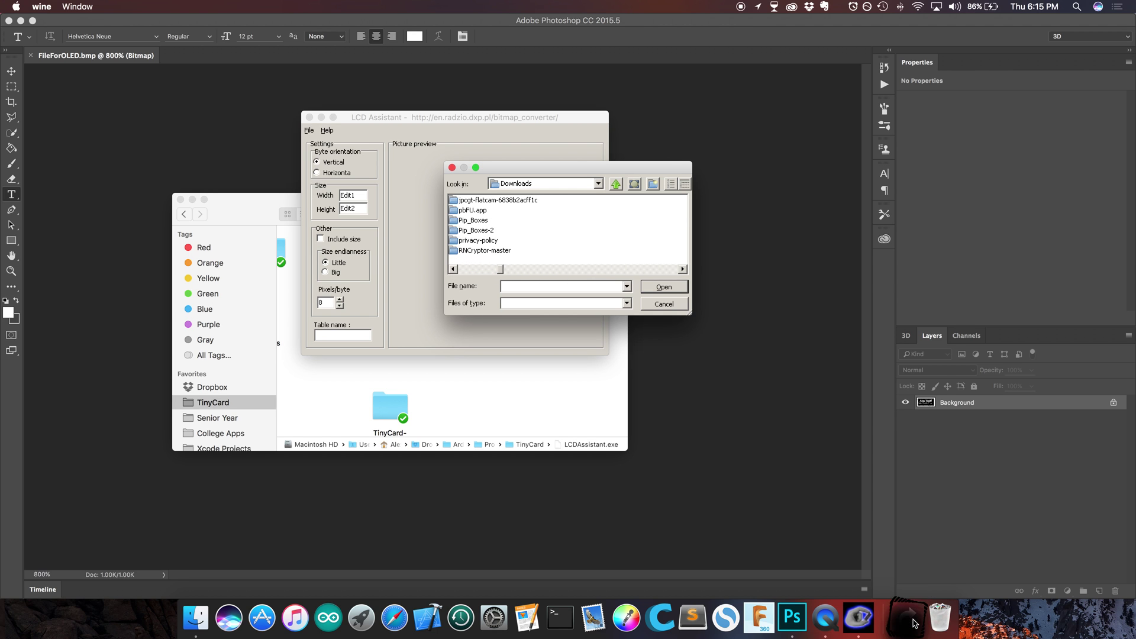
{"action": "left_click", "coordinate": [909, 620]}
{"action": "left_click", "coordinate": [607, 315]}
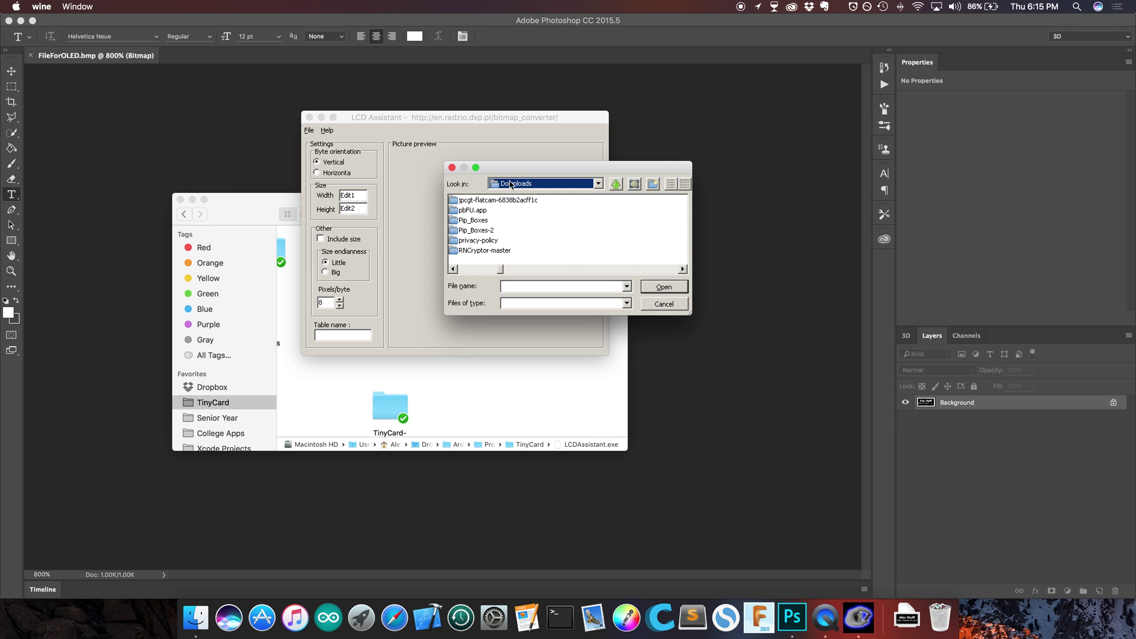
{"action": "left_click_drag", "start_coordinate": [501, 270], "coordinate": [567, 271]}
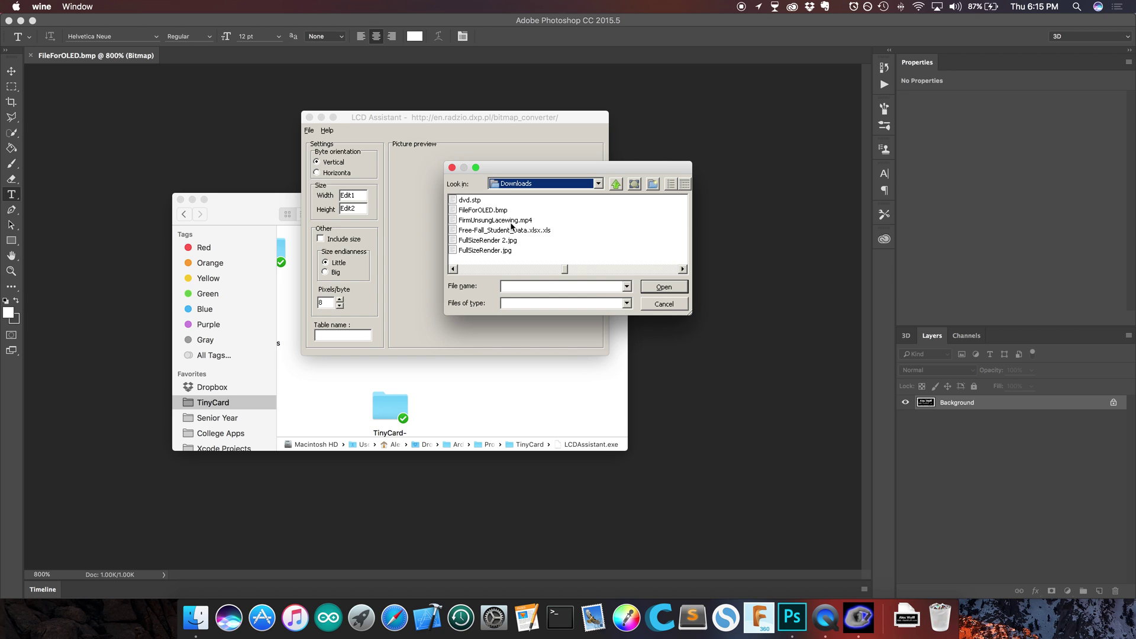
{"action": "left_click", "coordinate": [507, 210]}
{"action": "left_click", "coordinate": [656, 290]}
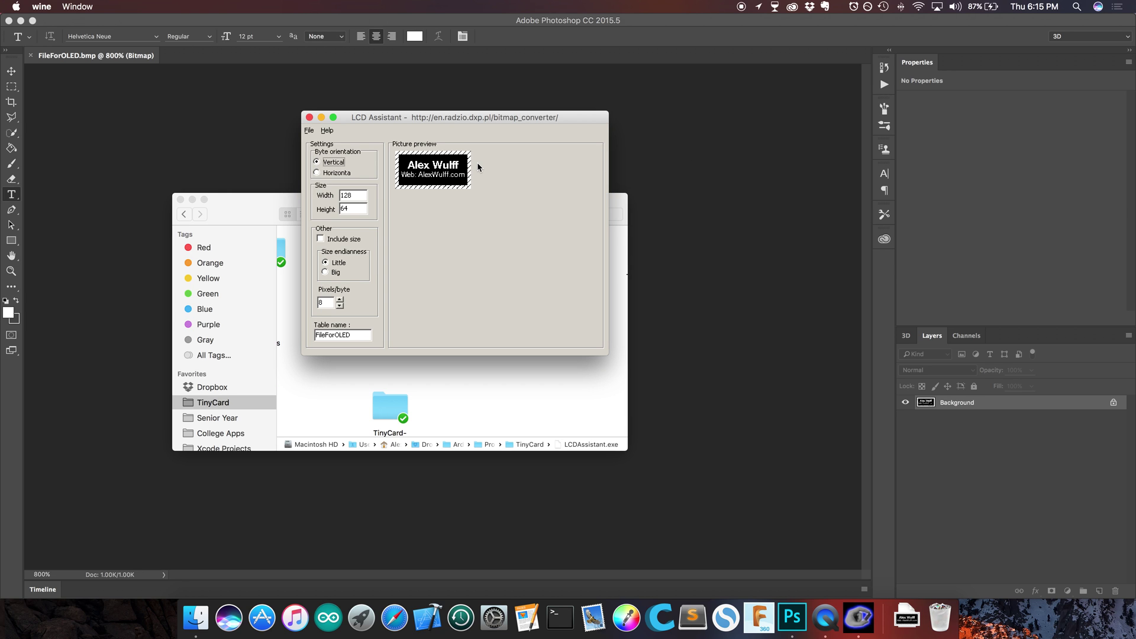
{"action": "left_click_drag", "start_coordinate": [478, 120], "coordinate": [545, 138]}
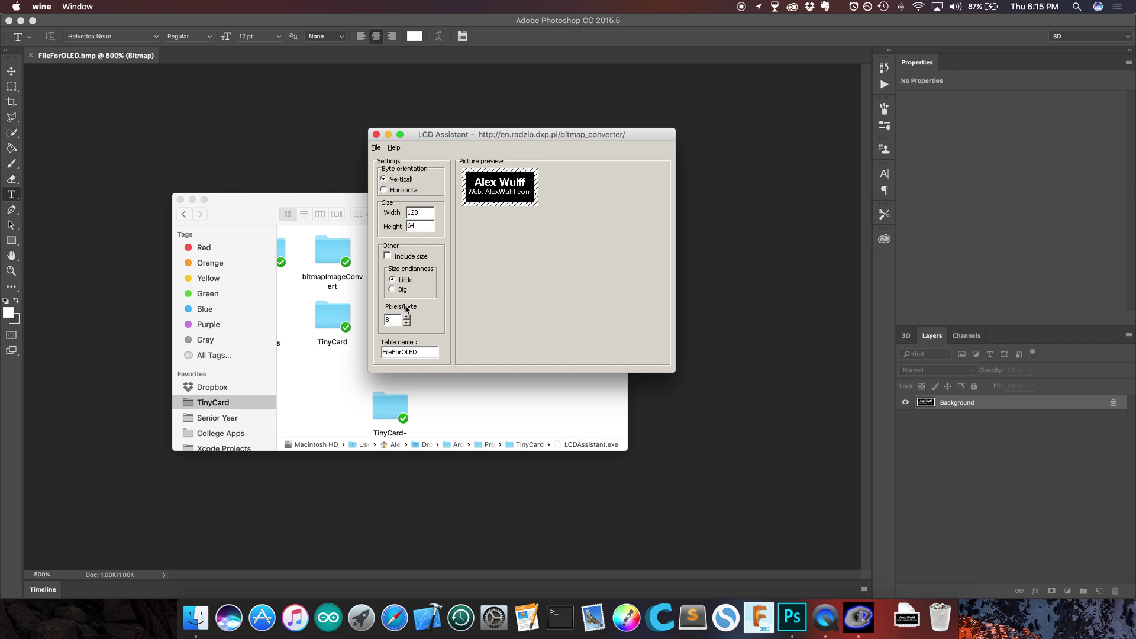
{"action": "left_click", "coordinate": [413, 353]}
{"action": "double_click", "coordinate": [414, 353]}
{"action": "left_click", "coordinate": [423, 351]}
{"action": "left_click_drag", "start_coordinate": [423, 351], "coordinate": [375, 350]}
{"action": "left_click", "coordinate": [433, 352]}
{"action": "left_click", "coordinate": [376, 148]}
Save LCD Assistant's converted output as FileForOLED.h in Downloads.
{"action": "left_click", "coordinate": [408, 176]}
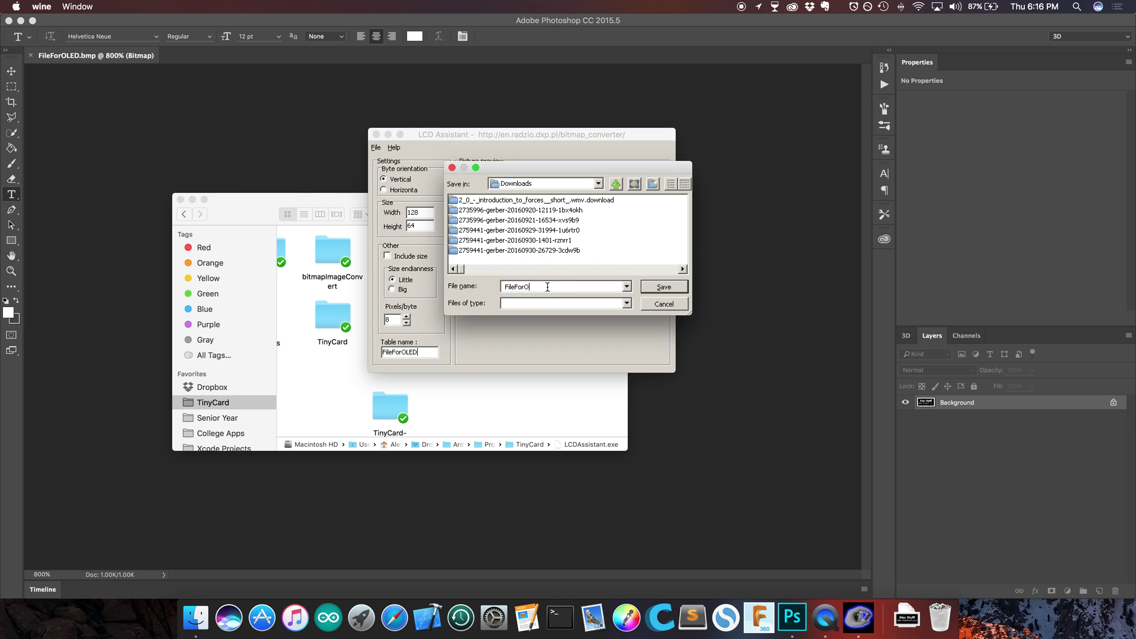
{"action": "type", "text": "FileForOLED."}
{"action": "left_click", "coordinate": [664, 286]}
Open FileForOLED.h from the Downloads stack in Sublime Text.
{"action": "left_click", "coordinate": [907, 619]}
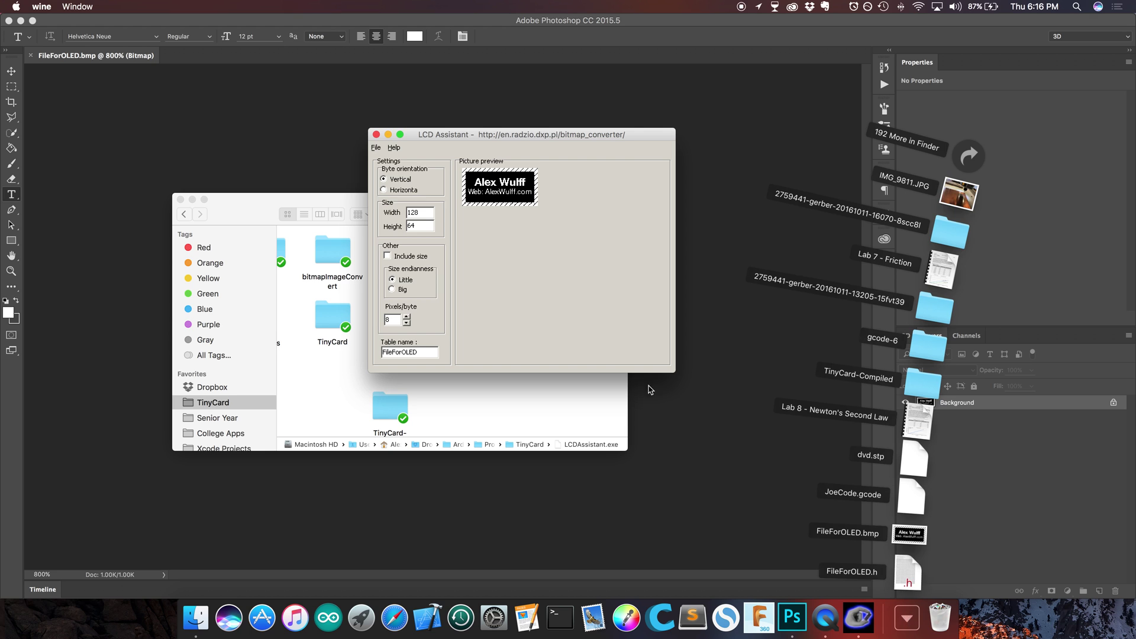
{"action": "left_click", "coordinate": [554, 302]}
{"action": "left_click", "coordinate": [907, 619]}
{"action": "left_click_drag", "start_coordinate": [910, 575], "coordinate": [694, 623]}
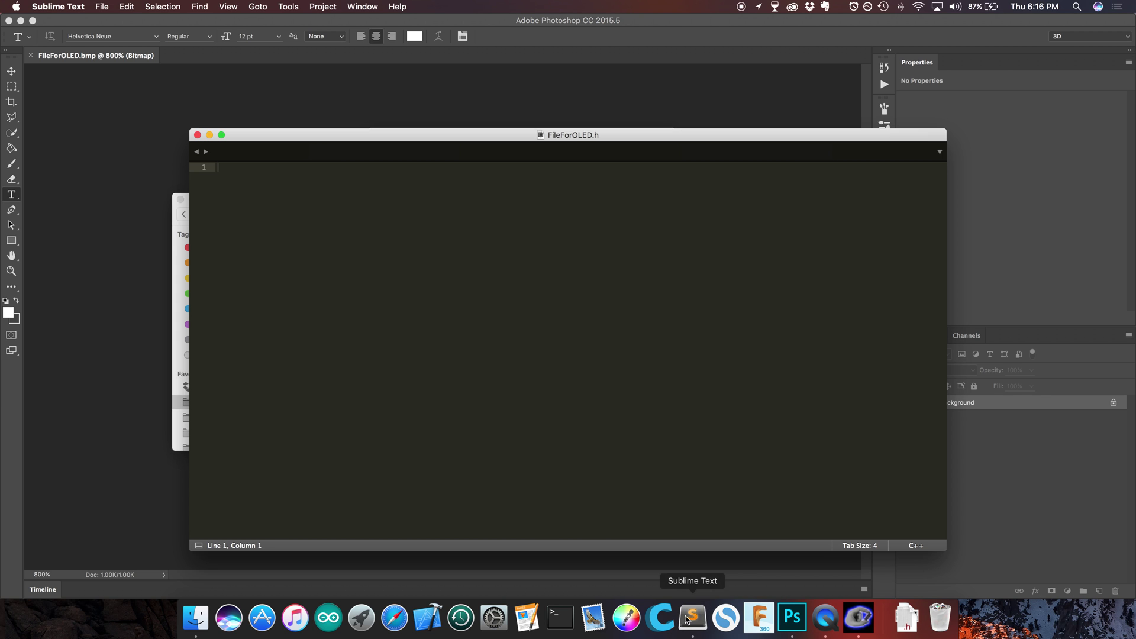
Add PROGMEM after [] in the line 6 array declaration and save the header.
{"action": "left_click_drag", "start_coordinate": [378, 135], "coordinate": [349, 79]}
{"action": "left_click", "coordinate": [314, 172]}
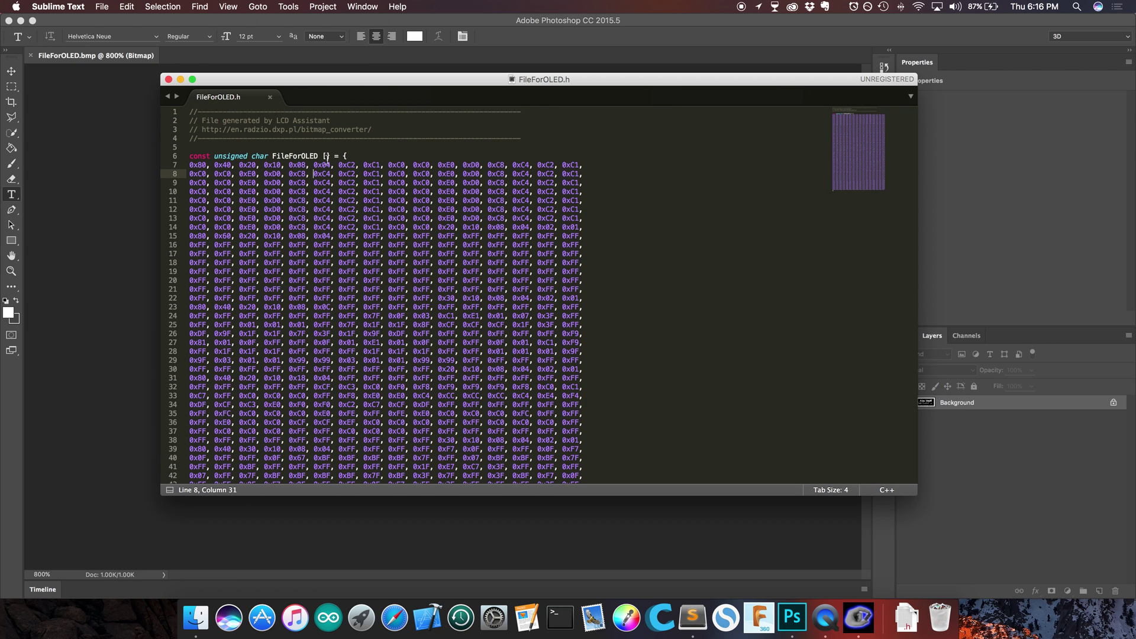
{"action": "left_click", "coordinate": [330, 157]}
{"action": "type", "text": "PROGMEM"}
{"action": "left_click", "coordinate": [359, 144]}
{"action": "key", "text": "super+s"}
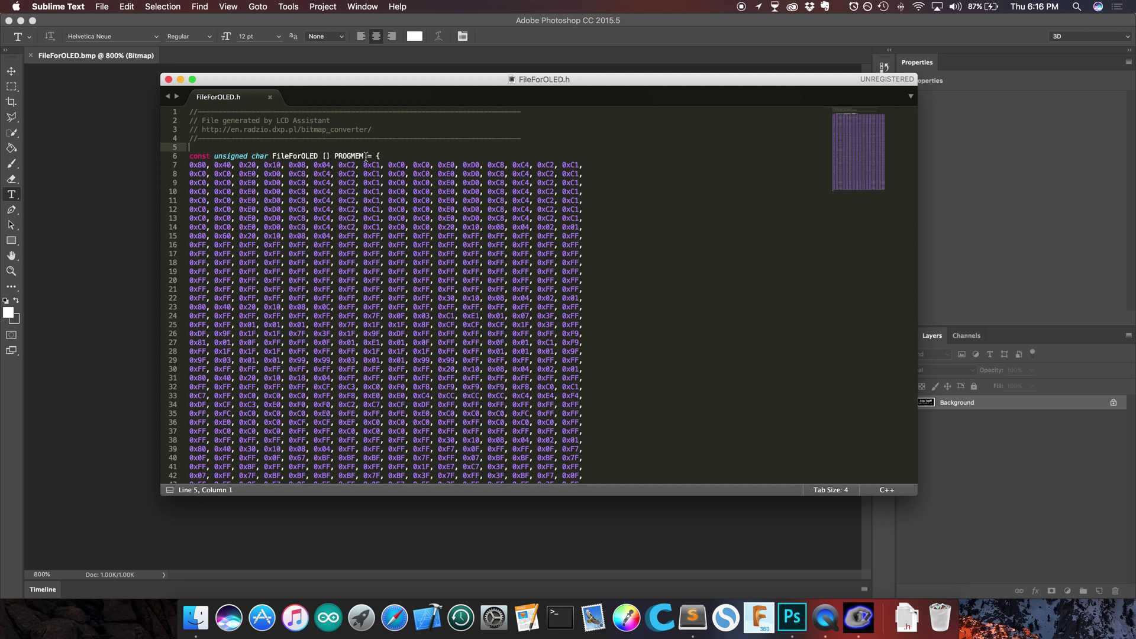
Search the byte data for commas, finding 1023 matches.
{"action": "scroll", "coordinate": [370, 178], "scroll_direction": "down", "scroll_amount": 5}
{"action": "scroll", "coordinate": [376, 219], "scroll_direction": "up", "scroll_amount": 5}
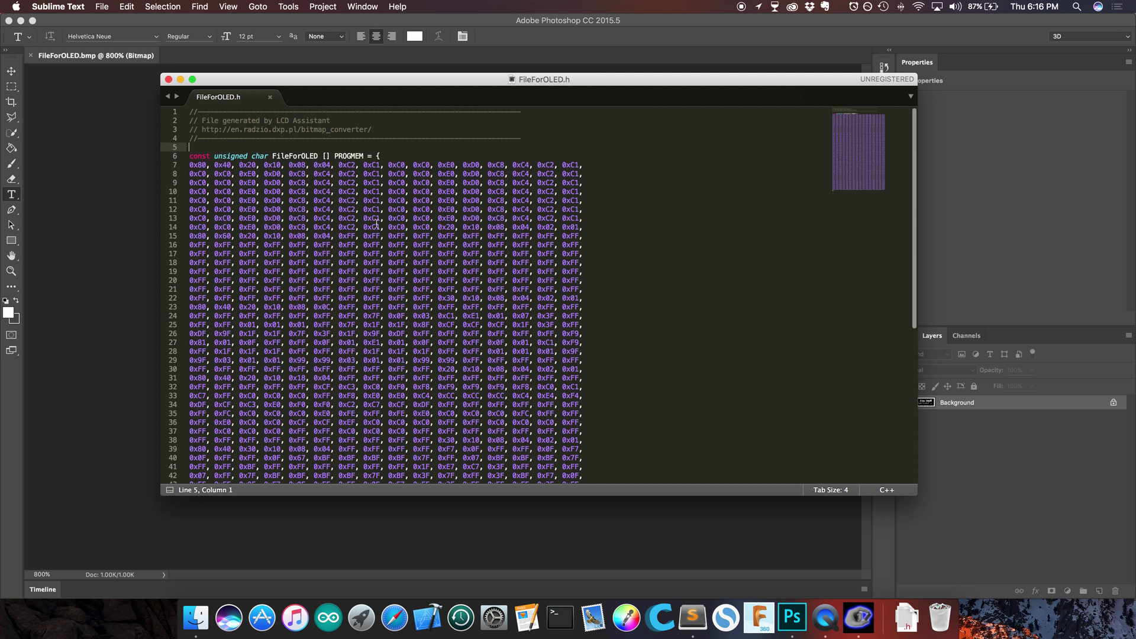
{"action": "left_click", "coordinate": [368, 156]}
{"action": "scroll", "coordinate": [402, 254], "scroll_direction": "down", "scroll_amount": 1}
{"action": "scroll", "coordinate": [402, 256], "scroll_direction": "down", "scroll_amount": 7}
{"action": "key", "text": "super+f"}
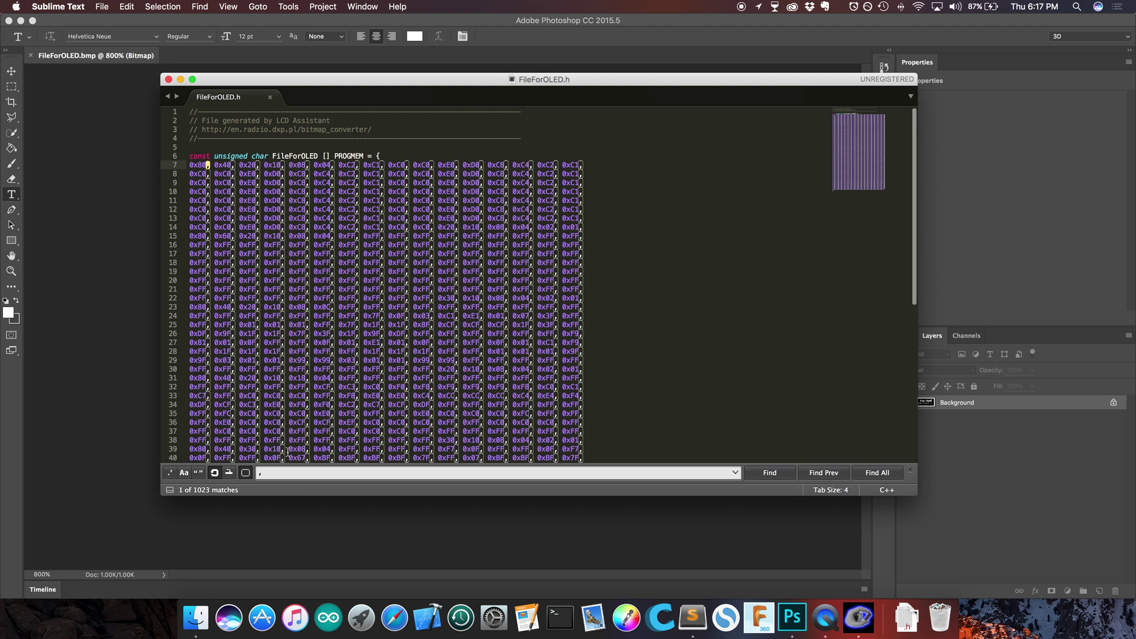
{"action": "scroll", "coordinate": [287, 419], "scroll_direction": "down", "scroll_amount": 10}
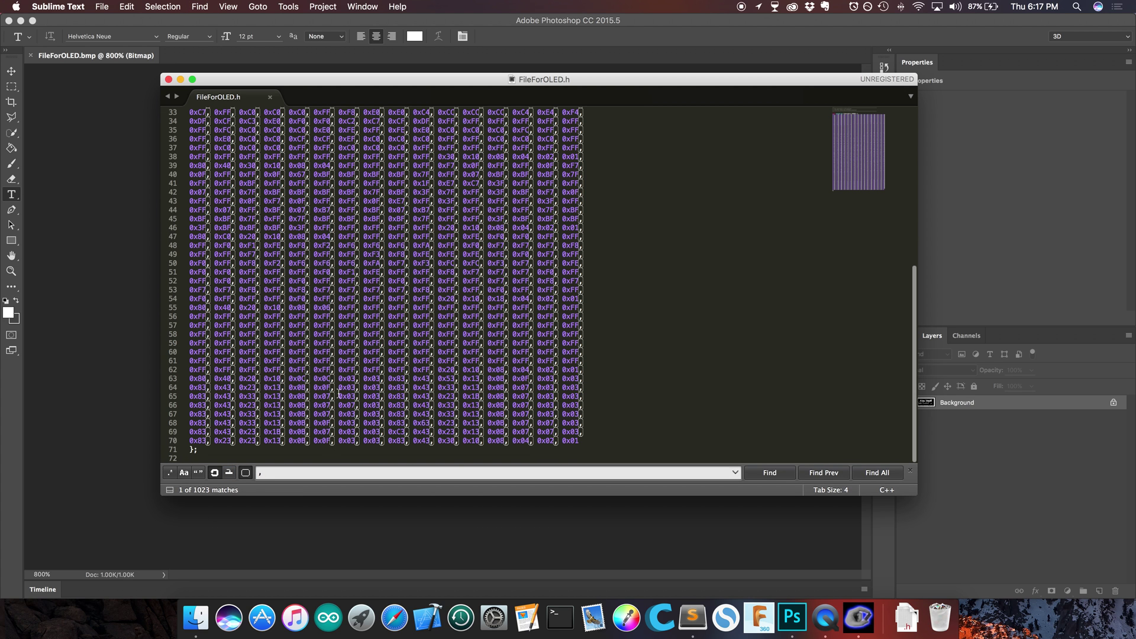
{"action": "double_click", "coordinate": [323, 370]}
{"action": "scroll", "coordinate": [317, 394], "scroll_direction": "up", "scroll_amount": 1}
{"action": "scroll", "coordinate": [316, 394], "scroll_direction": "up", "scroll_amount": 10}
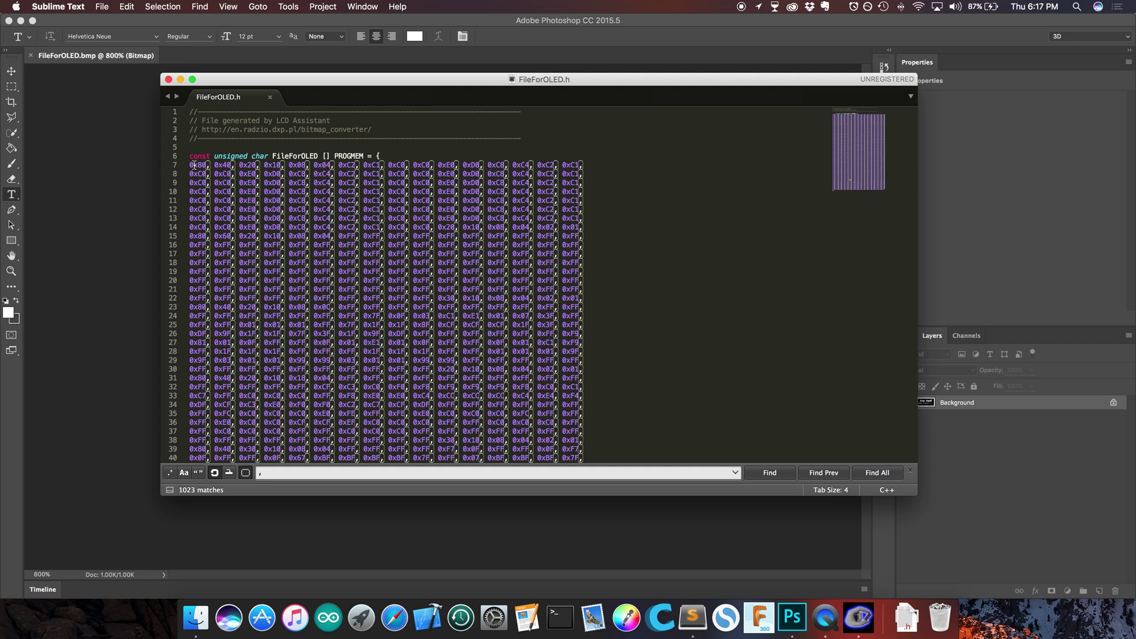
Calculate 128x64 in Spotlight, giving 8,192.
{"action": "key", "text": "super+space"}
{"action": "type", "text": "12"}
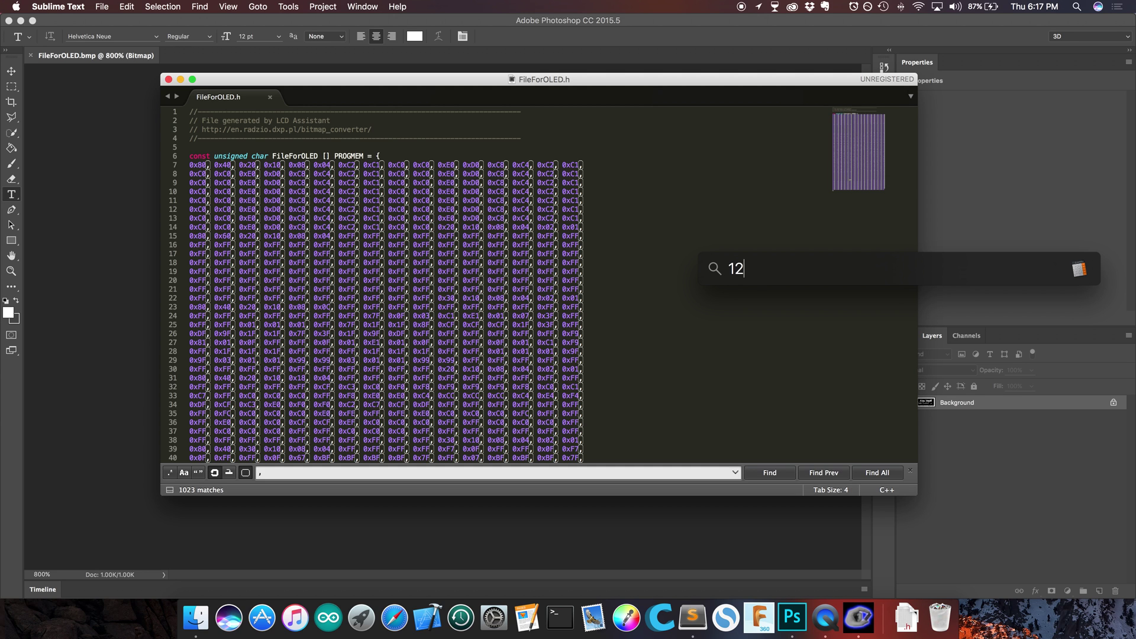
{"action": "type", "text": "8x6"}
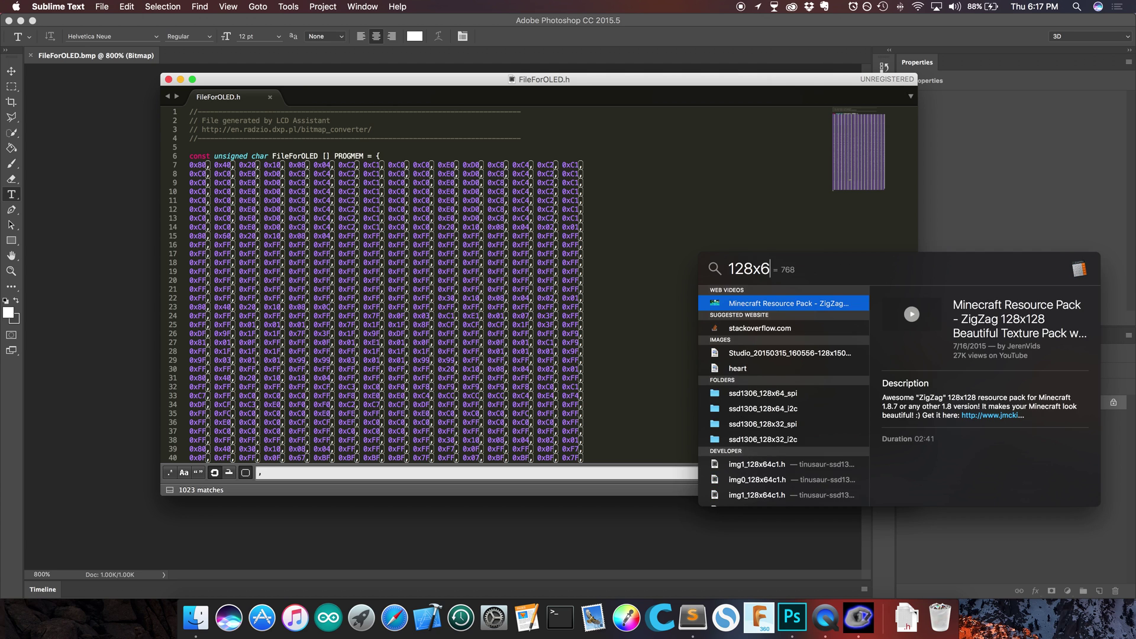
{"action": "type", "text": "4"}
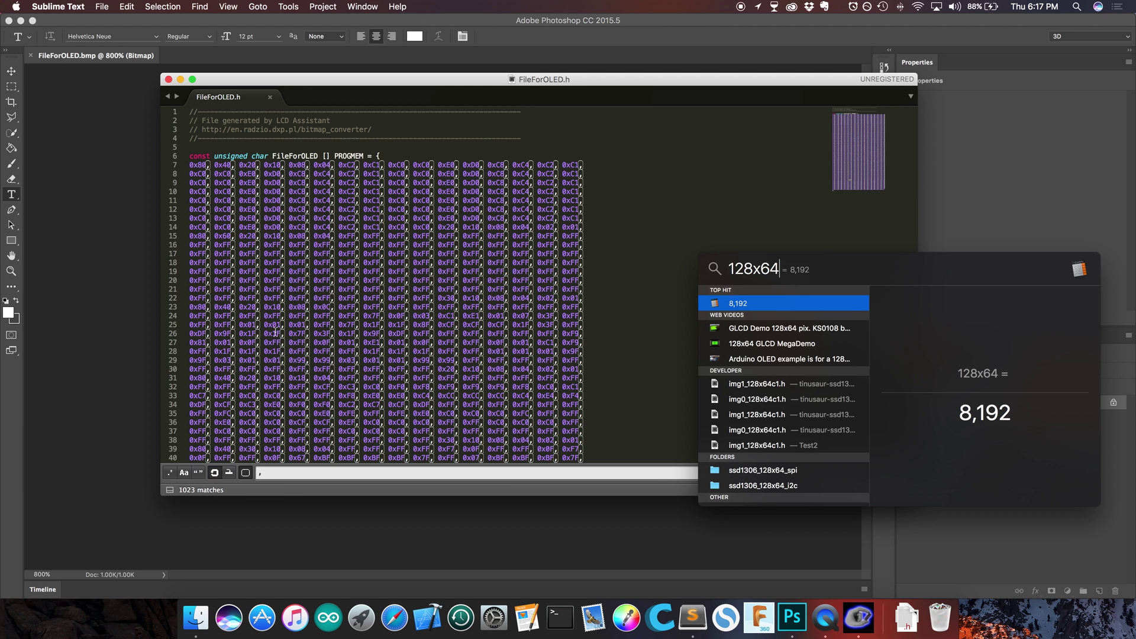
{"action": "scroll", "coordinate": [281, 325], "scroll_direction": "down", "scroll_amount": 1}
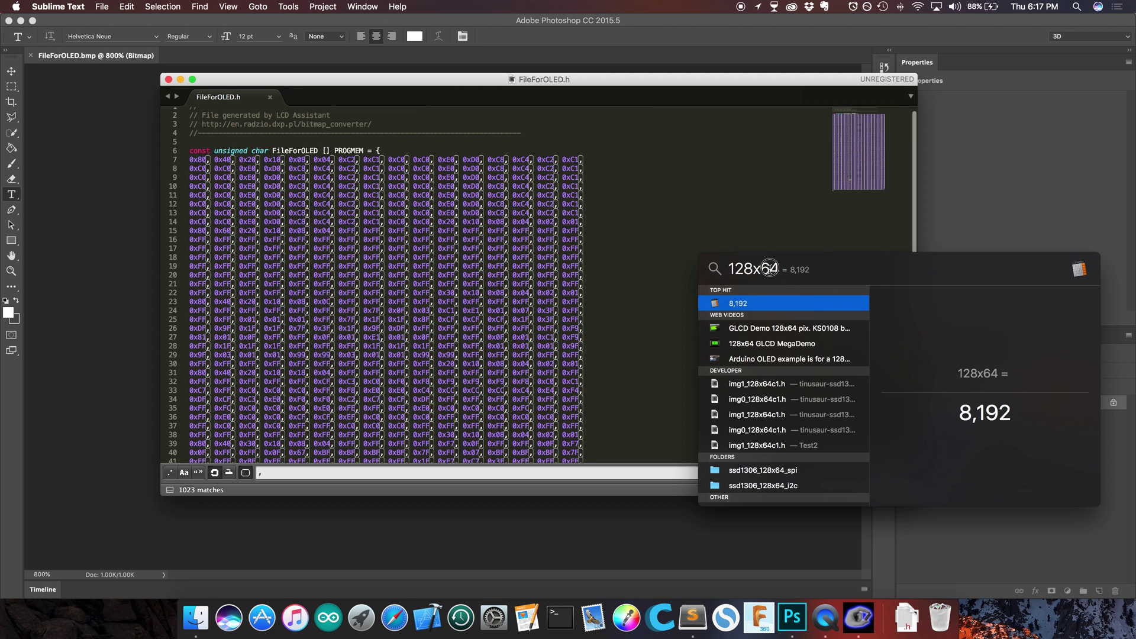
Replace the query with 1024x8 to confirm 8,192, then select FileForOLED on line 6 in Sublime Text.
{"action": "double_click", "coordinate": [769, 268]}
{"action": "type", "text": "10"}
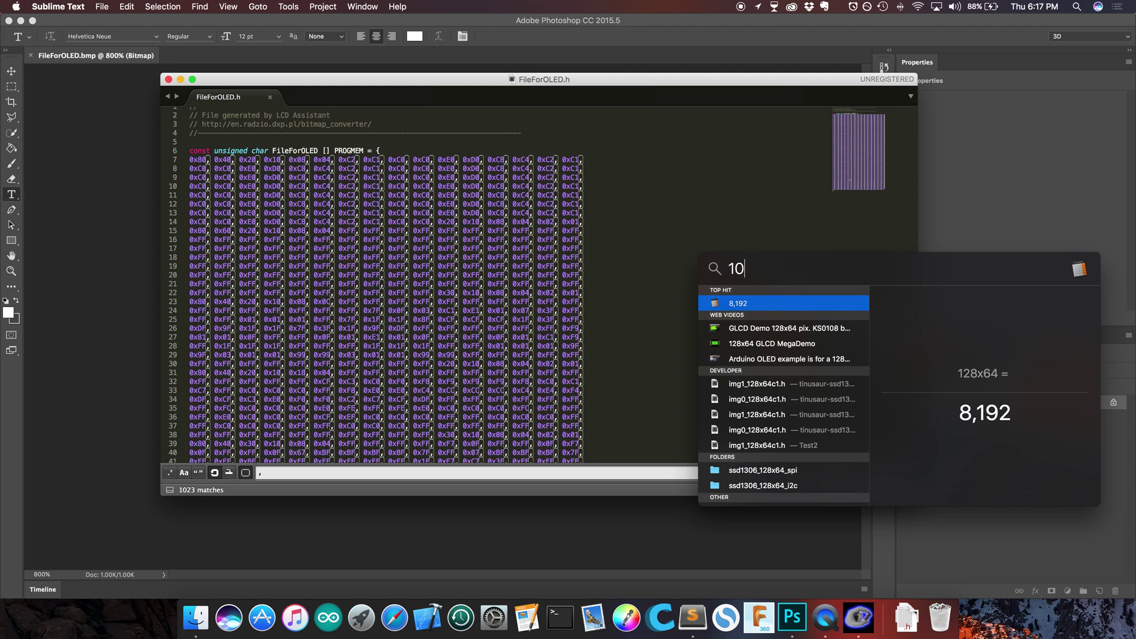
{"action": "type", "text": "24x*"}
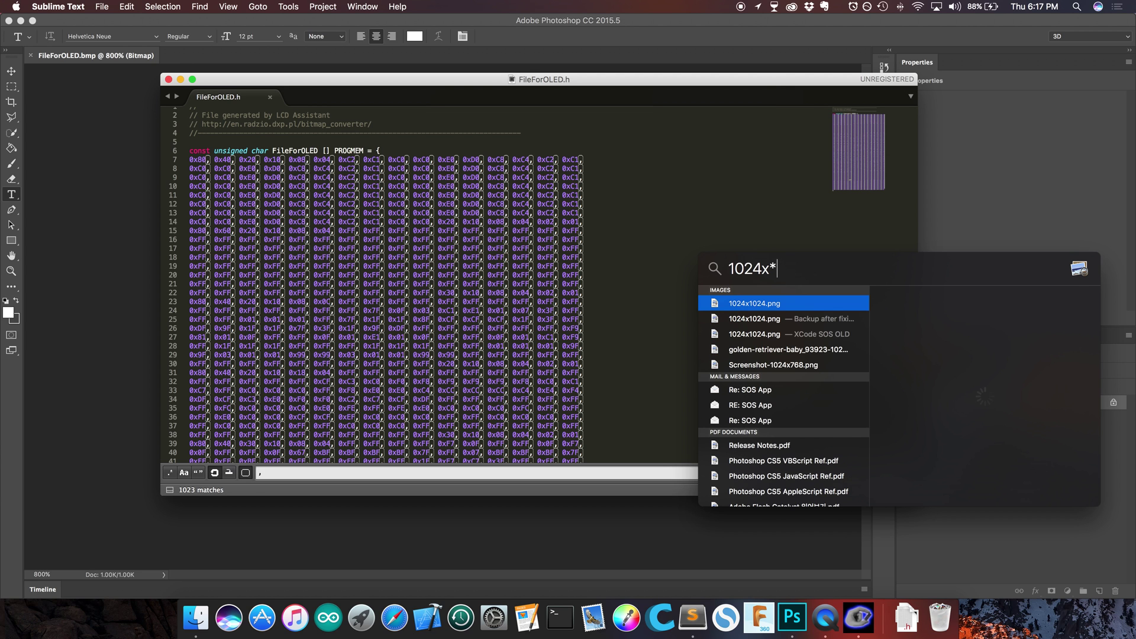
{"action": "key", "text": "BackSpace"}
{"action": "type", "text": "8"}
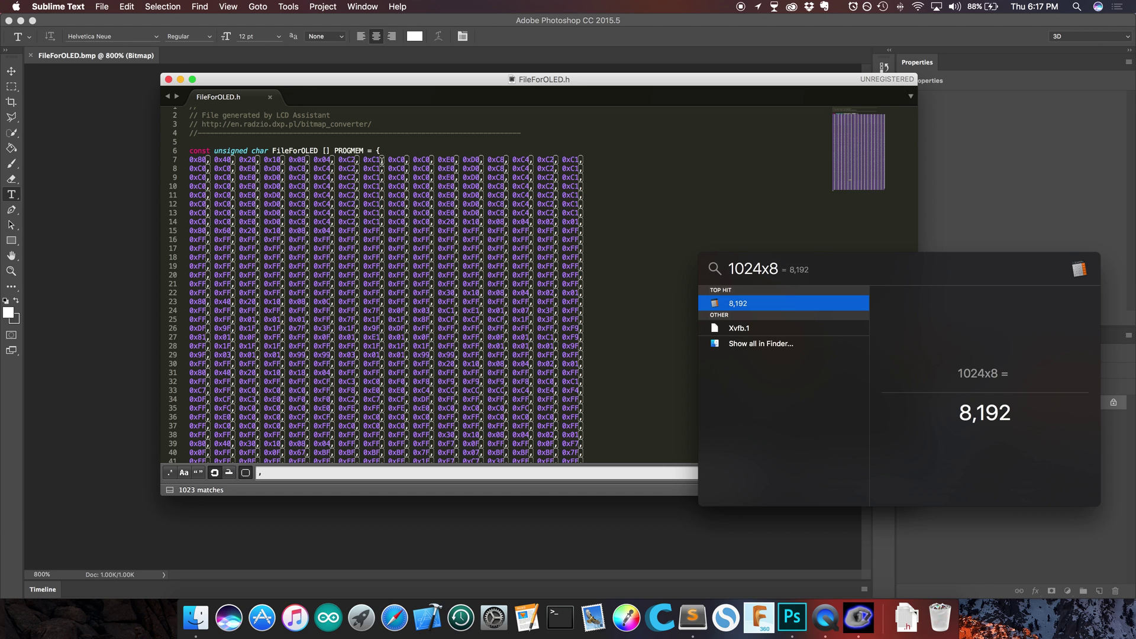
{"action": "left_click", "coordinate": [719, 197]}
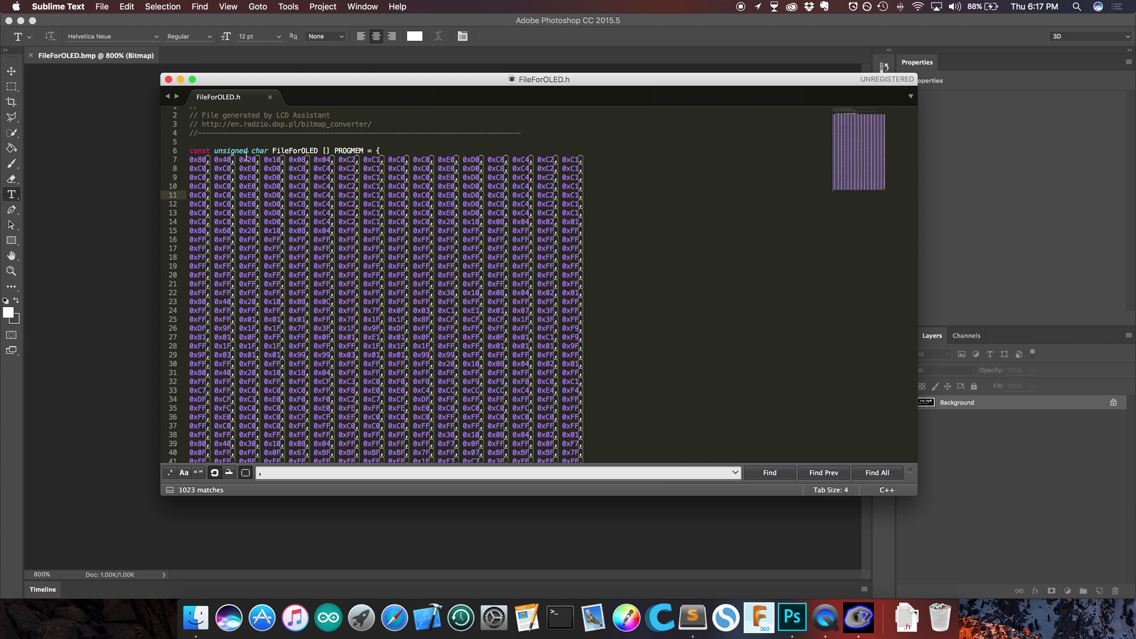
{"action": "double_click", "coordinate": [295, 151]}
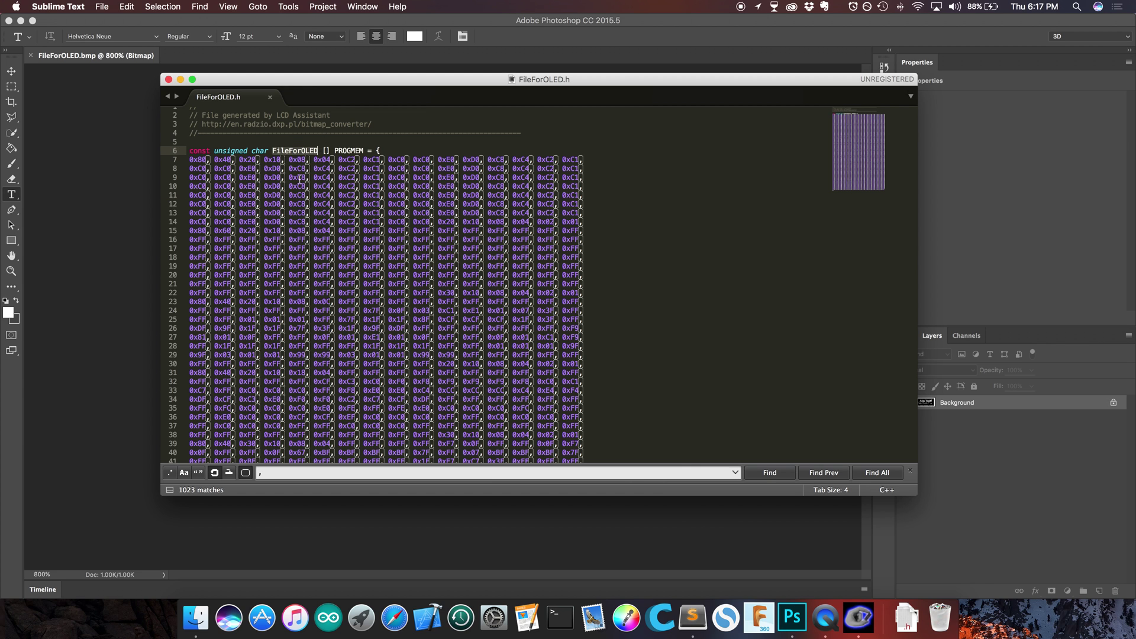